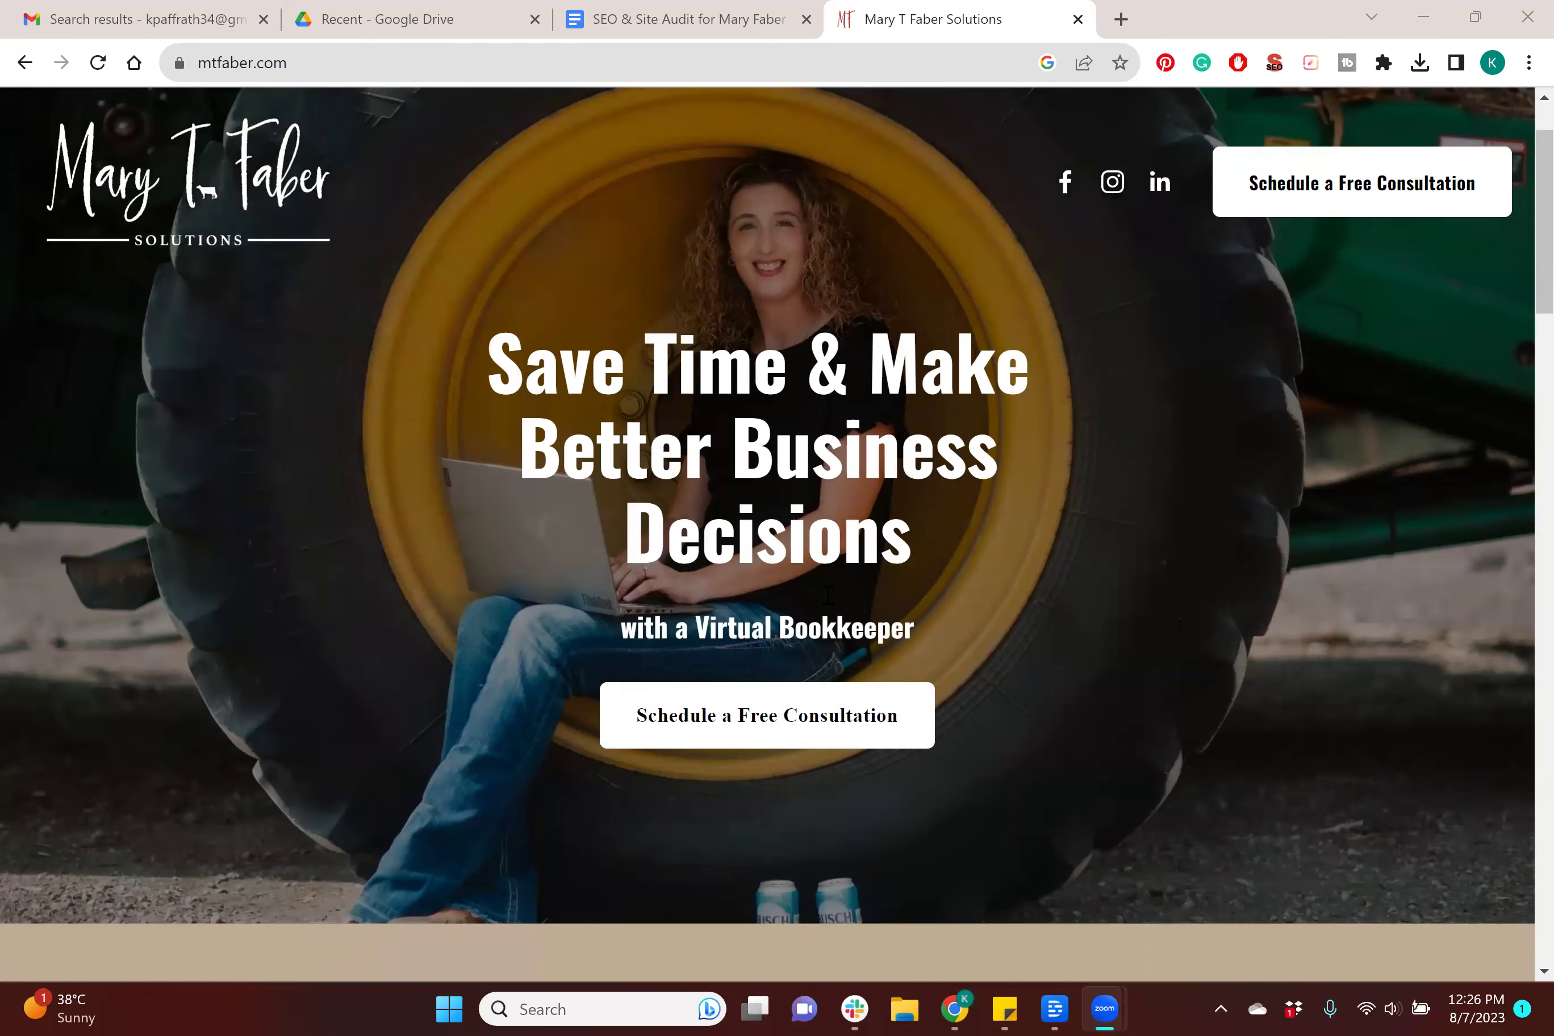
pyautogui.scroll(1, 828, 594)
pyautogui.scroll(-3, 828, 594)
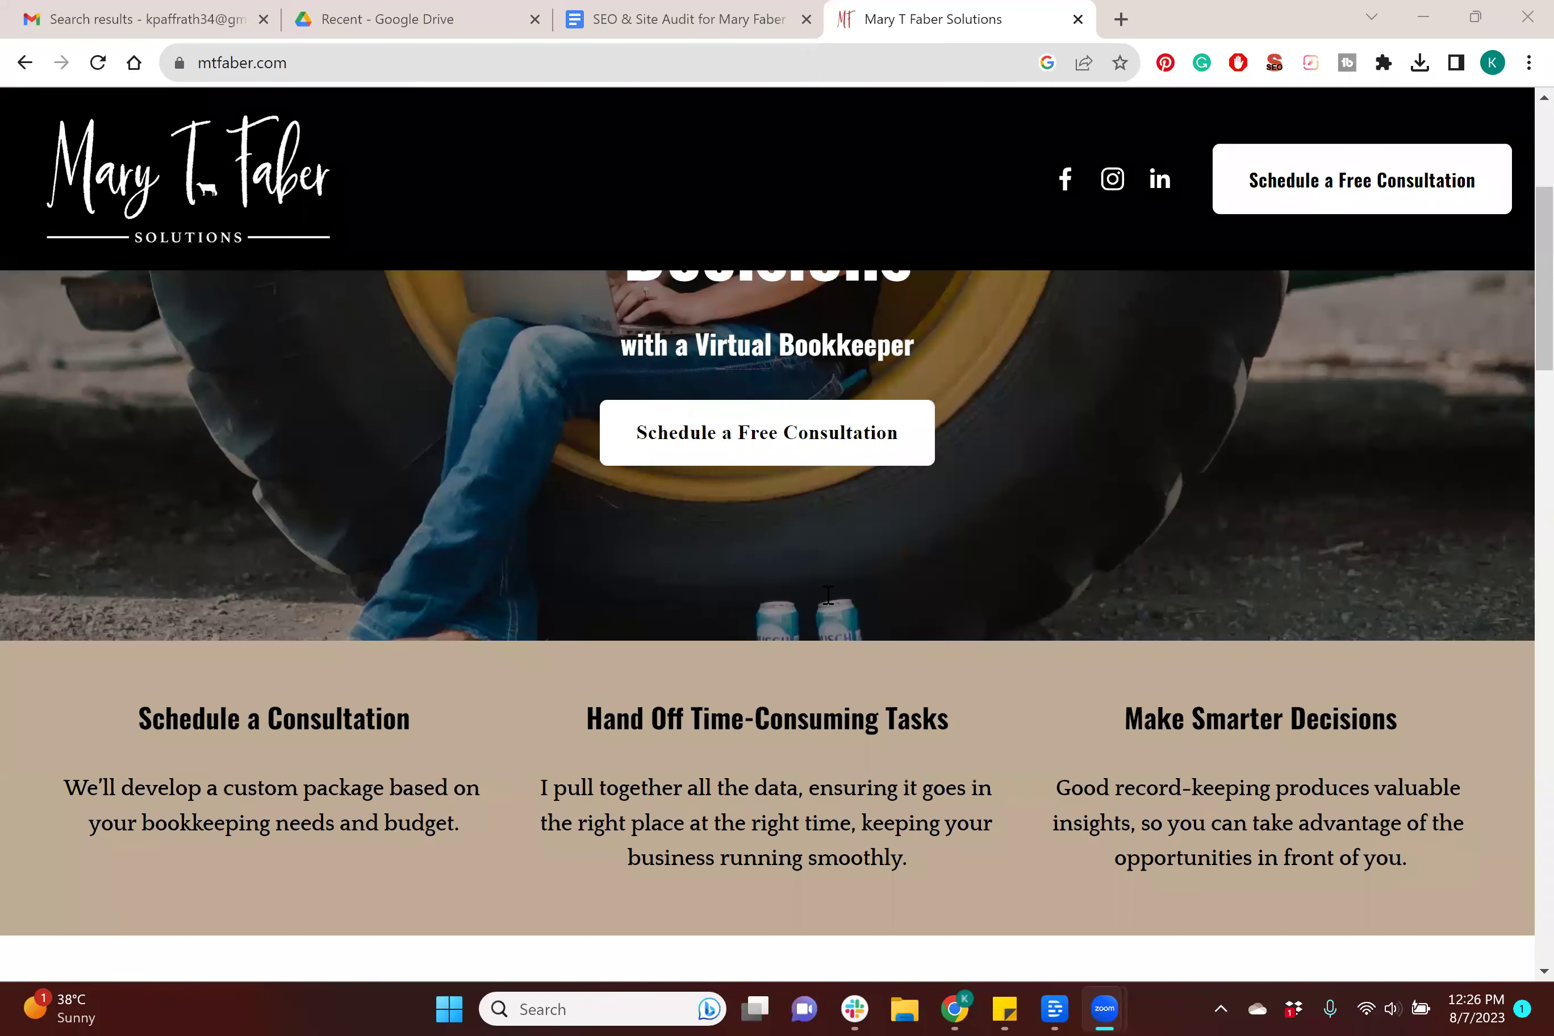
pyautogui.scroll(4, 828, 594)
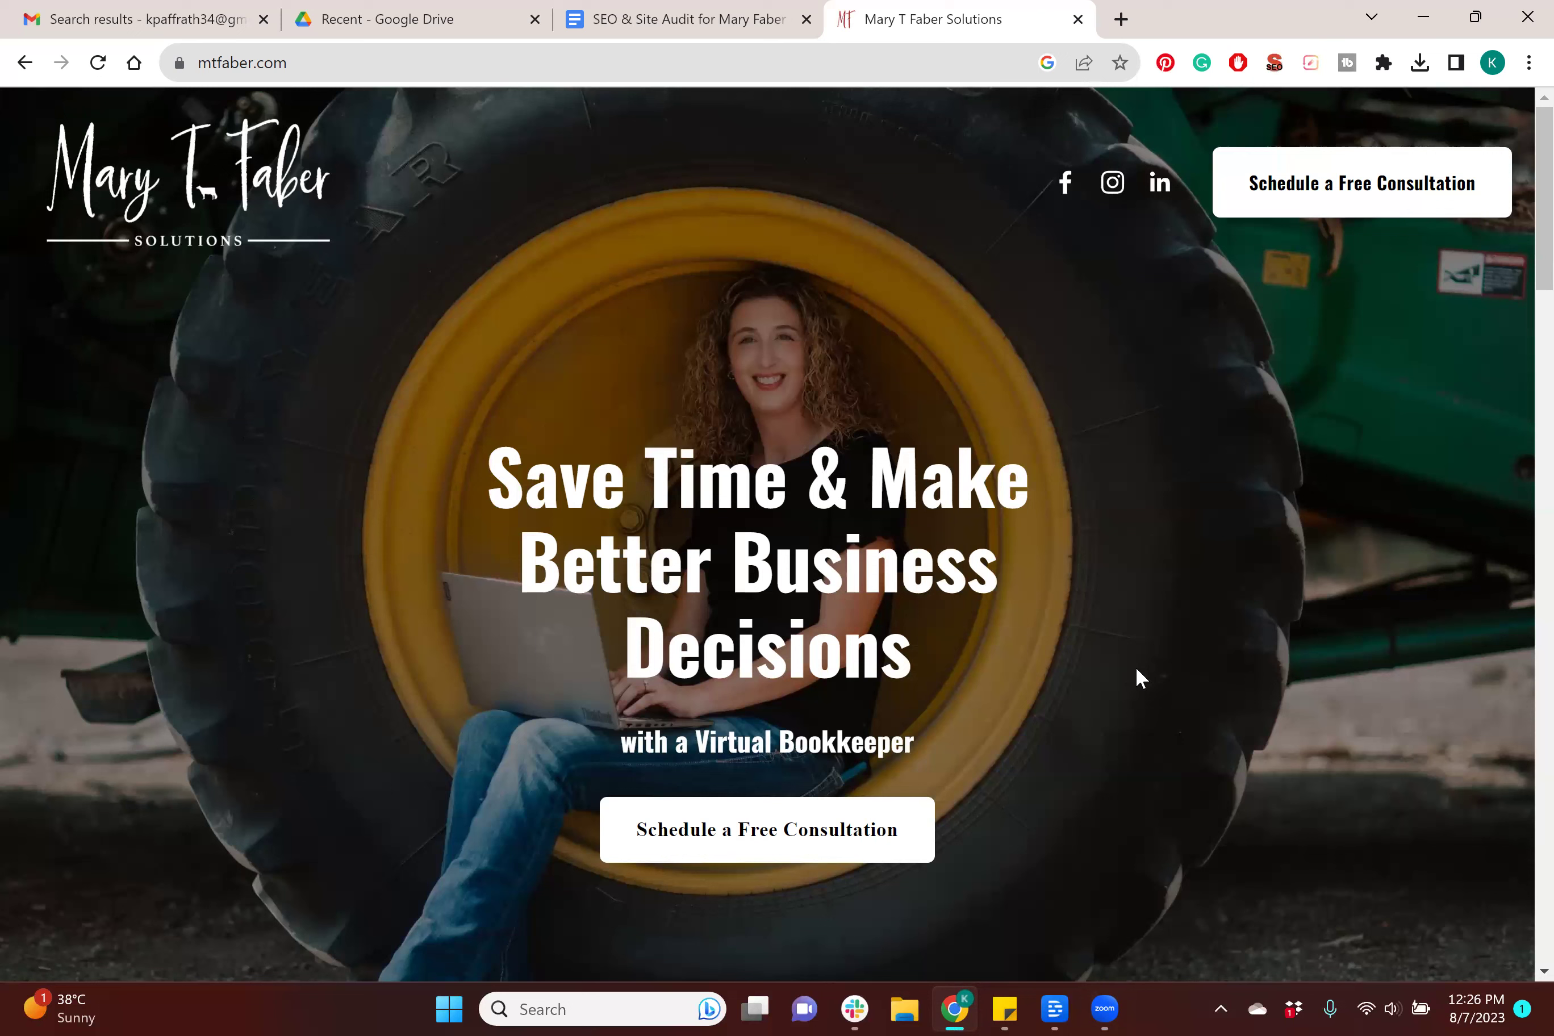
pyautogui.doubleClick(769, 645)
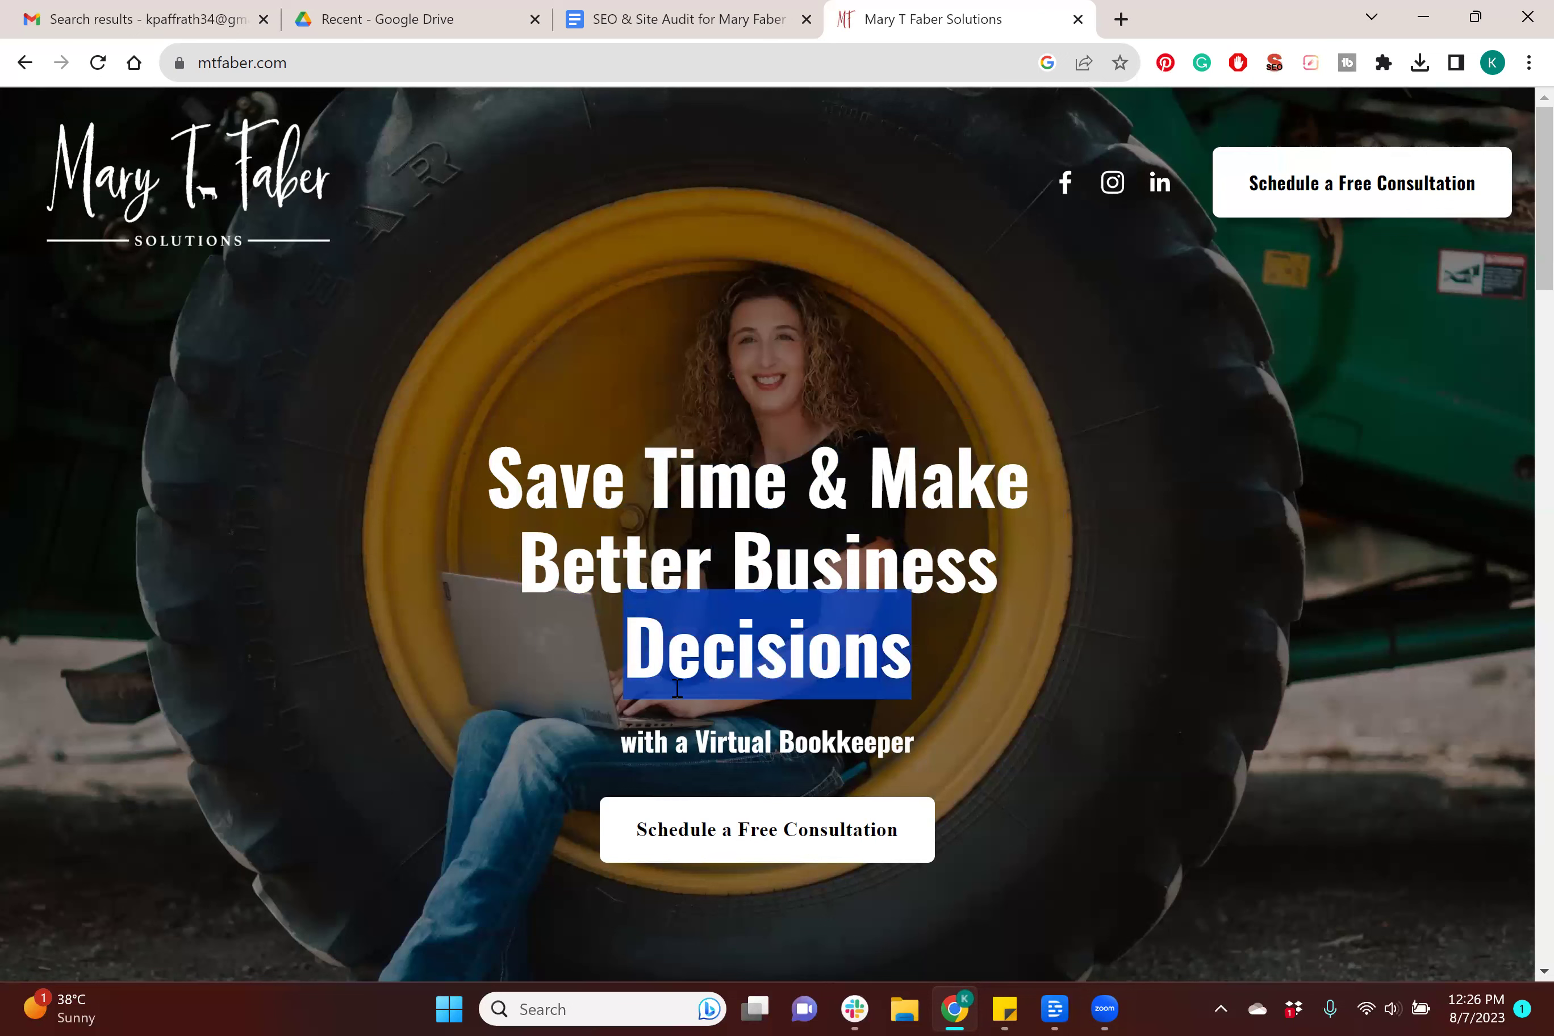
pyautogui.click(1204, 579)
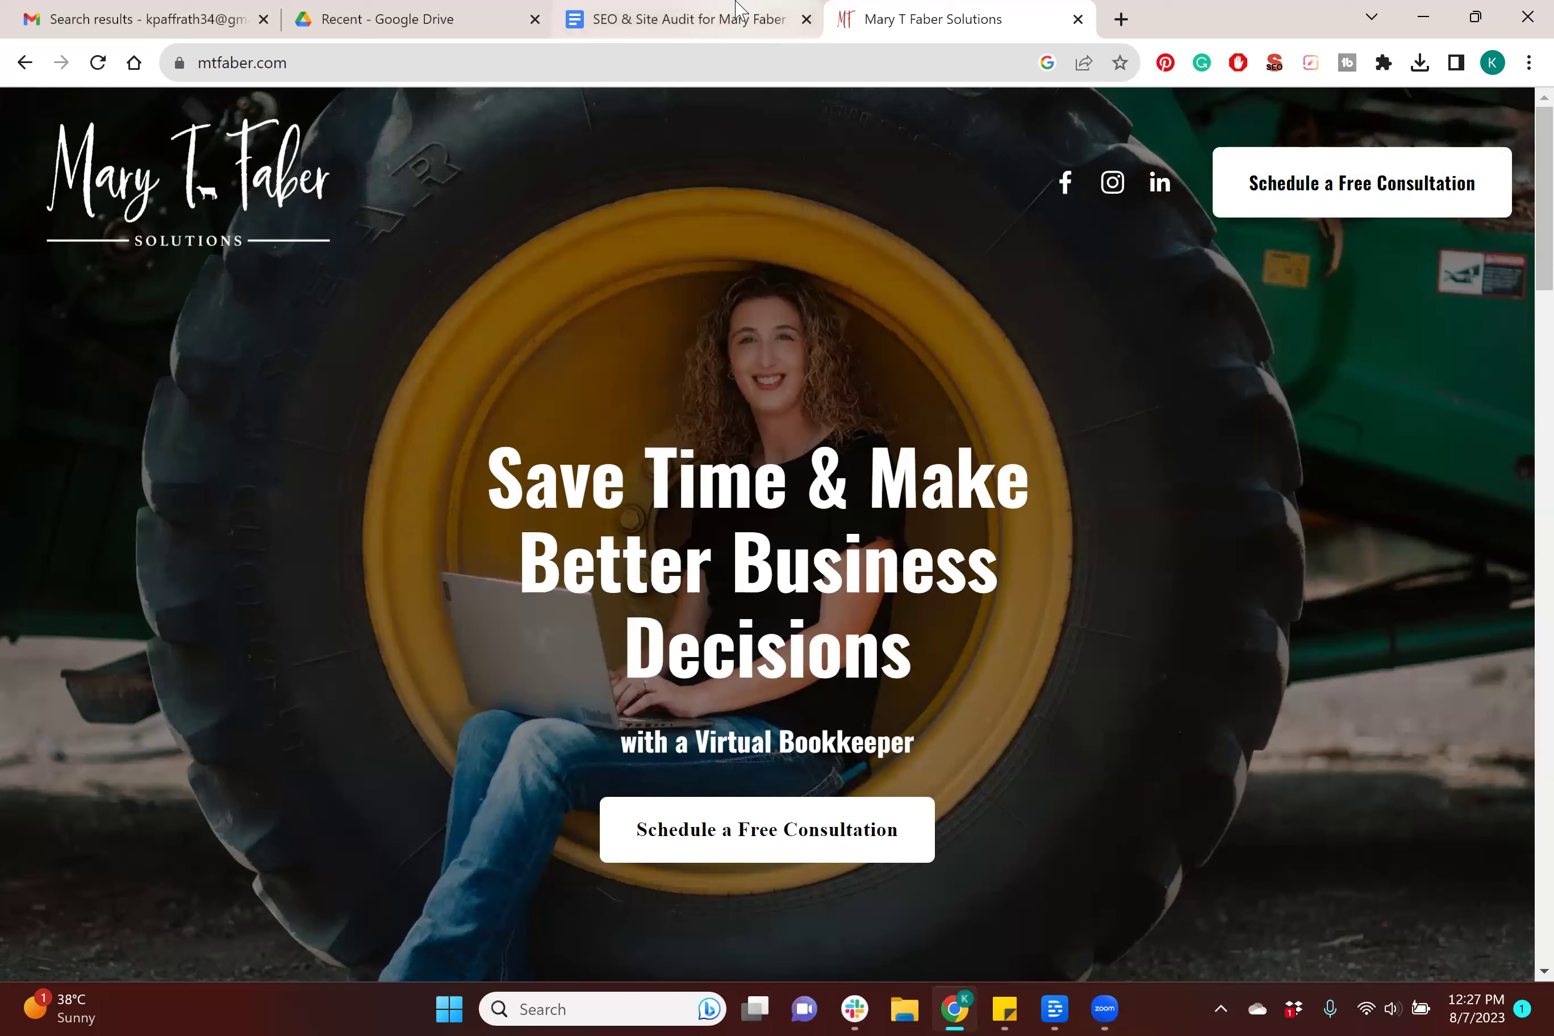
# Step: Find the AG Women Connect screenshot below the Above the Fold notes in the SEO & Site Audit doc
pyautogui.click(667, 26)
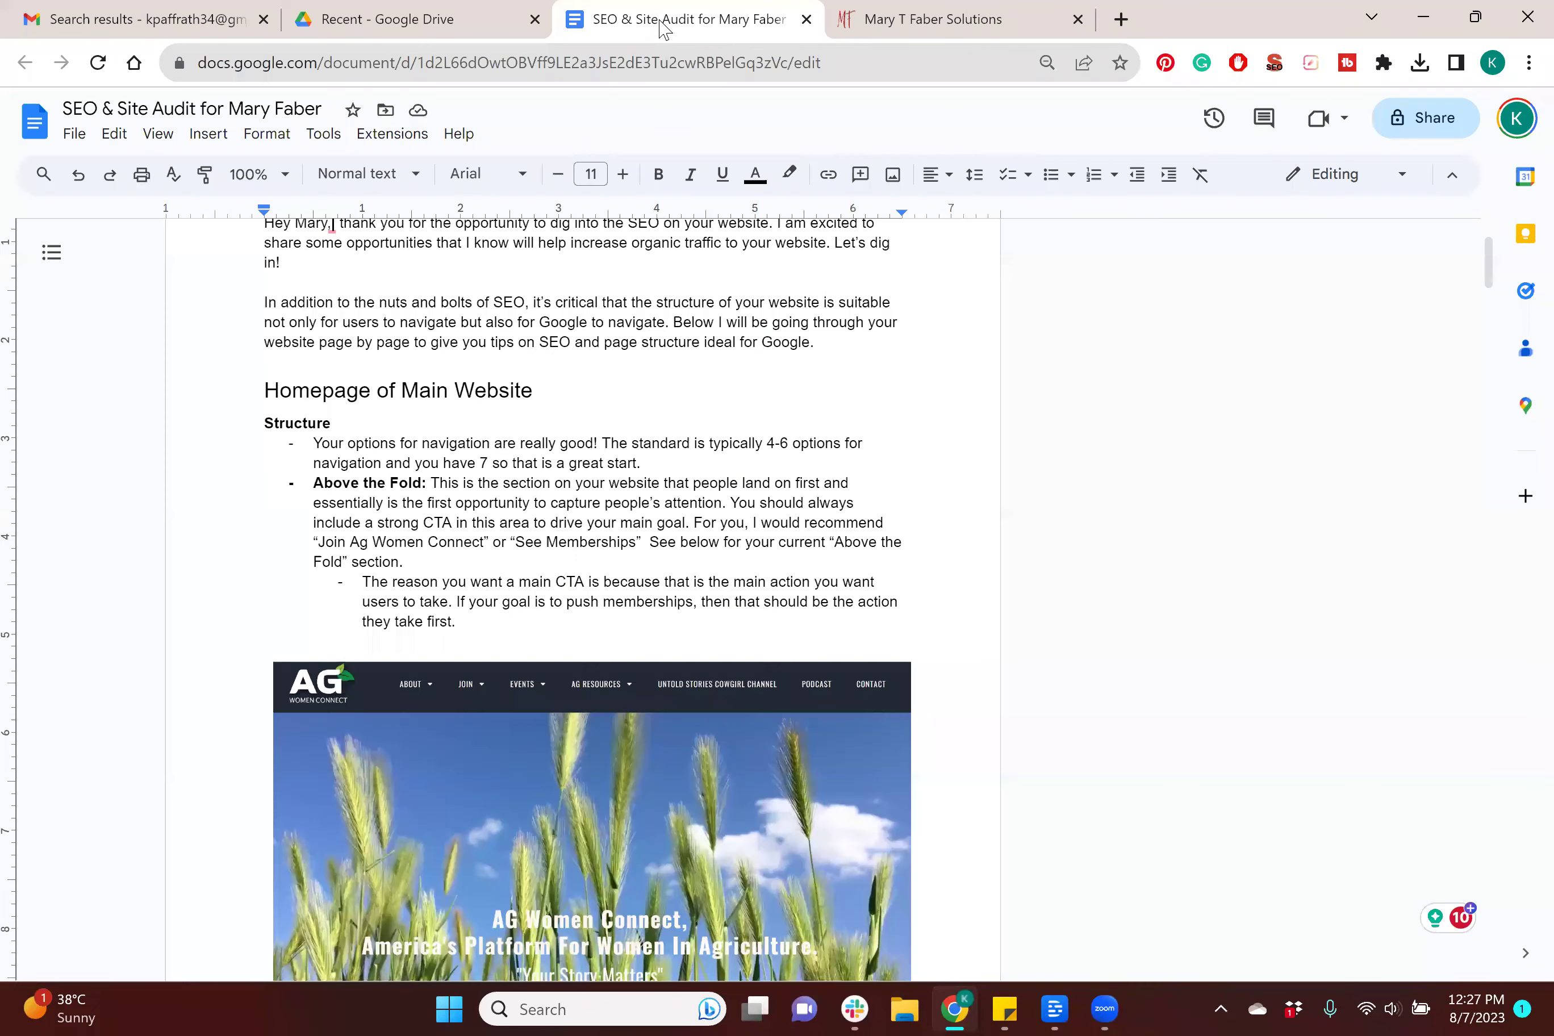
pyautogui.scroll(2, 514, 597)
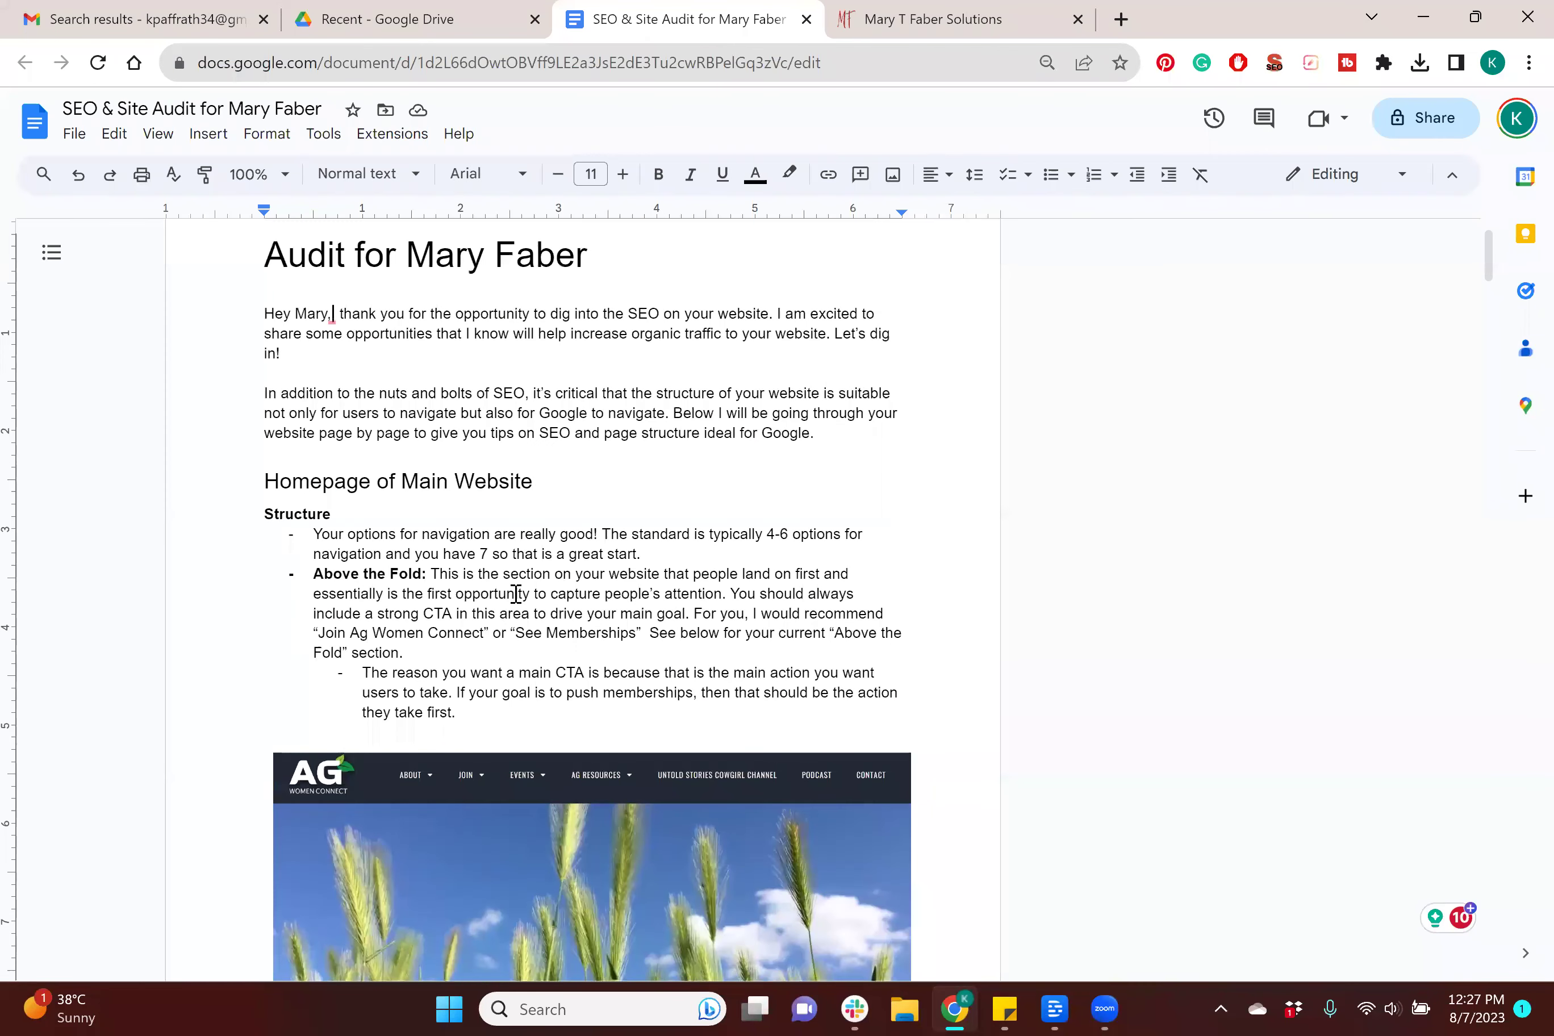
pyautogui.scroll(-1, 619, 550)
pyautogui.scroll(1, 620, 549)
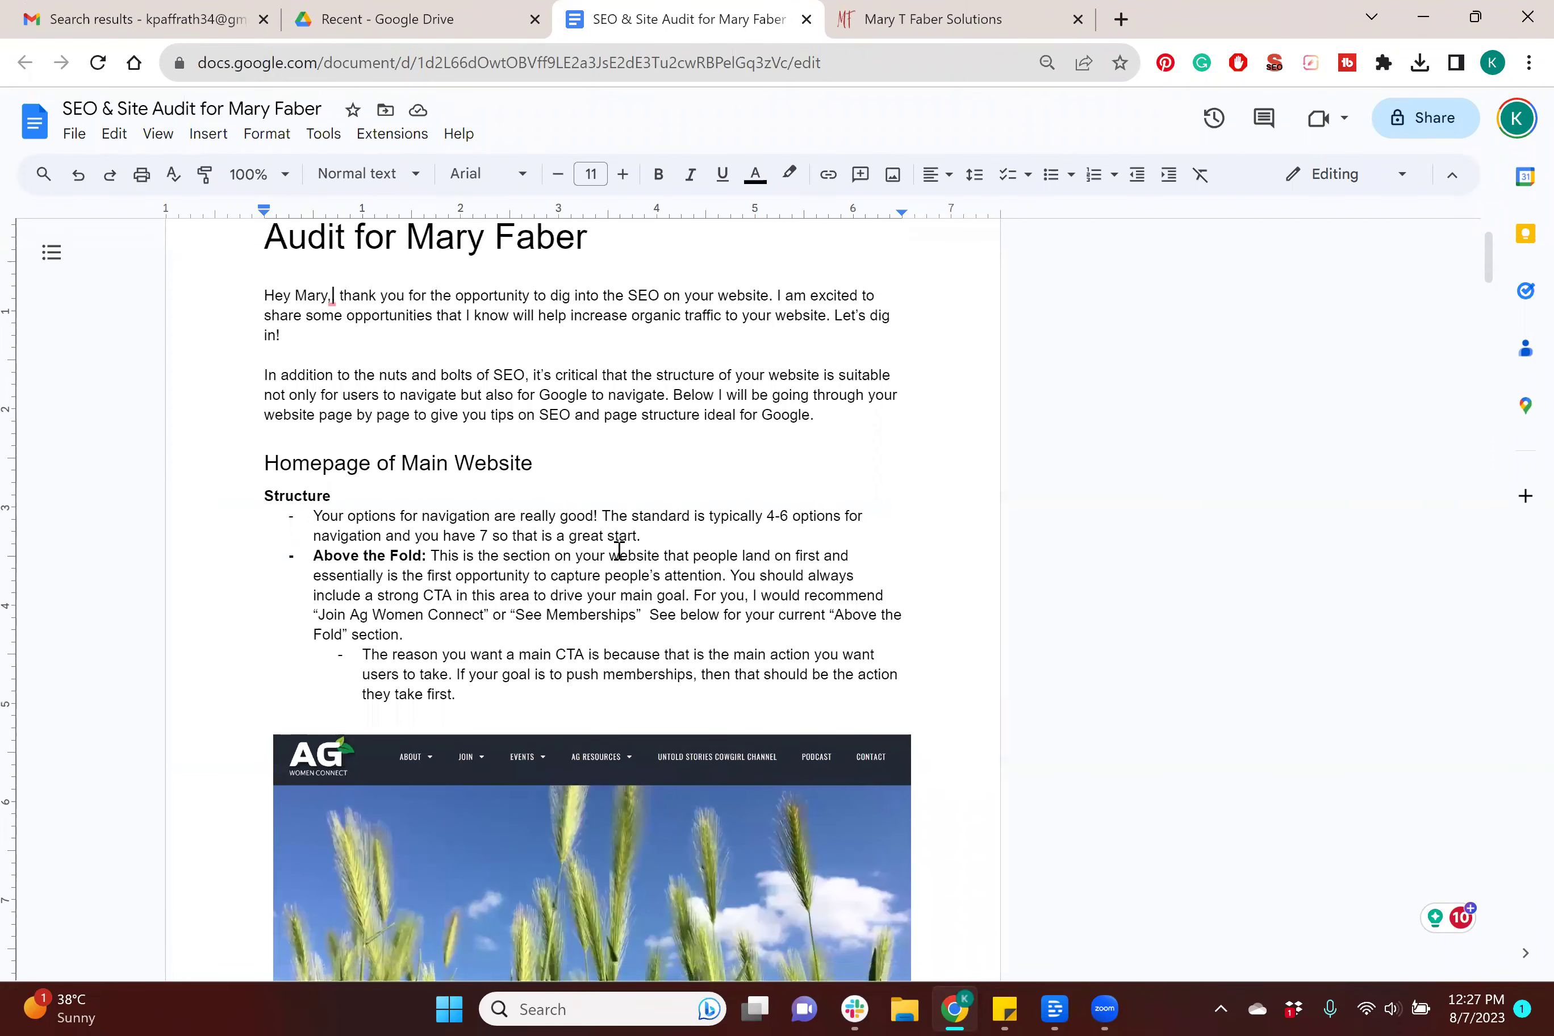
pyautogui.scroll(-3, 619, 549)
pyautogui.scroll(-2, 619, 550)
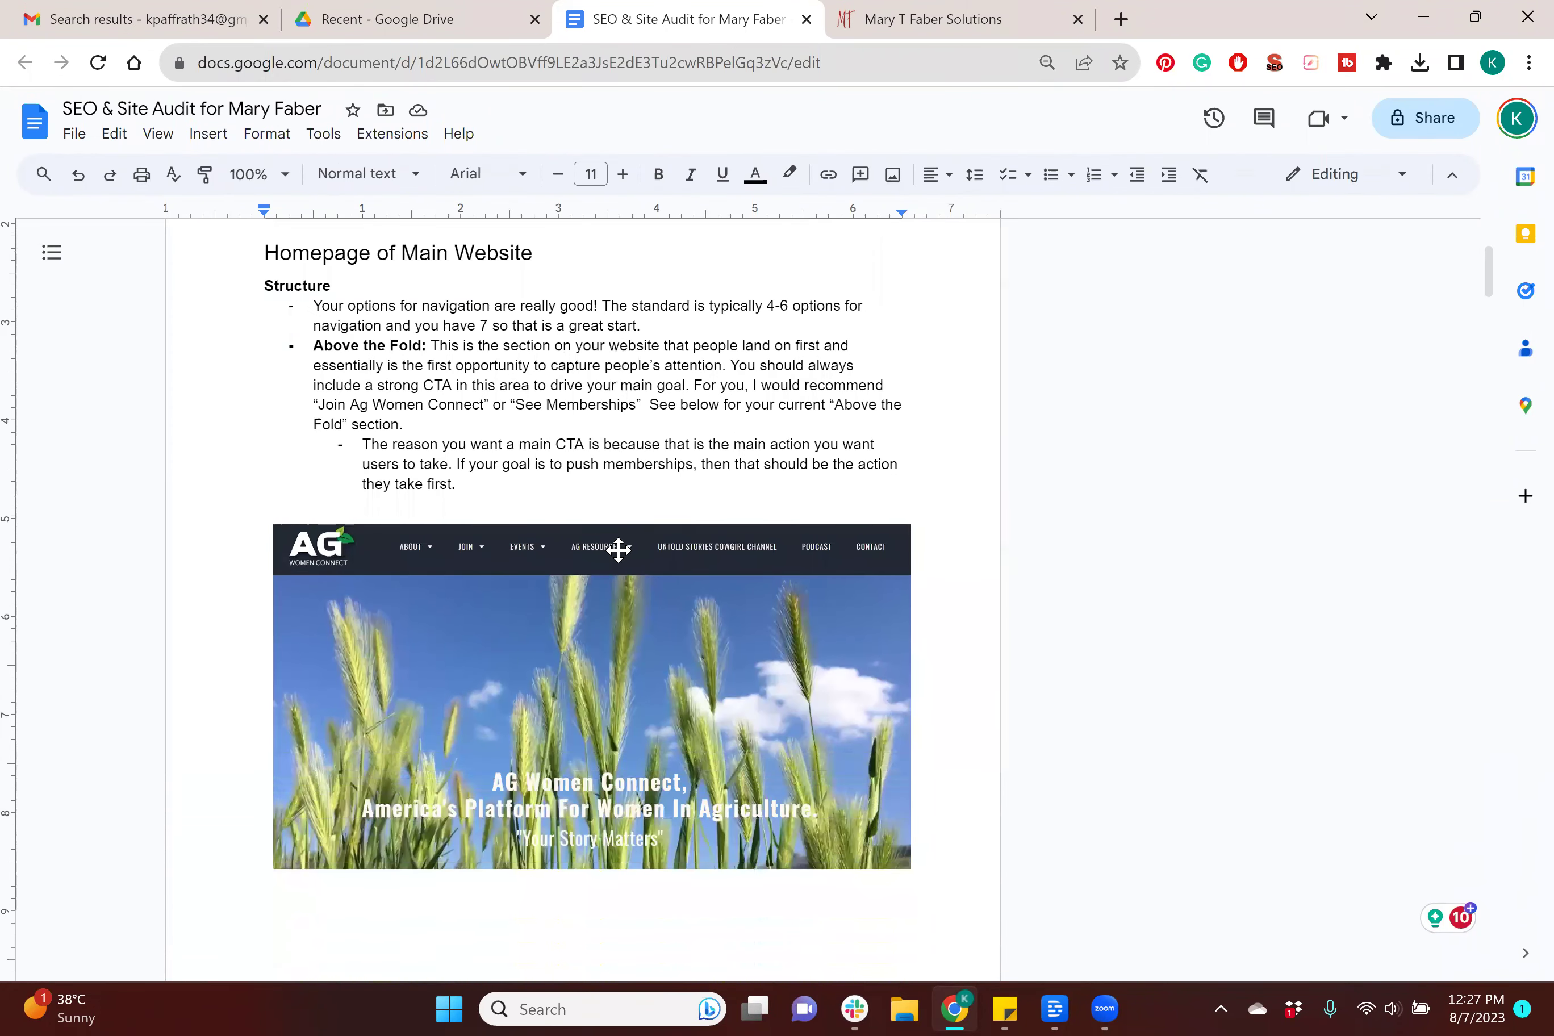
pyautogui.scroll(1, 619, 549)
# Step: Delete the AG Women Connect screenshot, leave the cursor after 'they take first.', and return to mtfaber.com
pyautogui.click(525, 631)
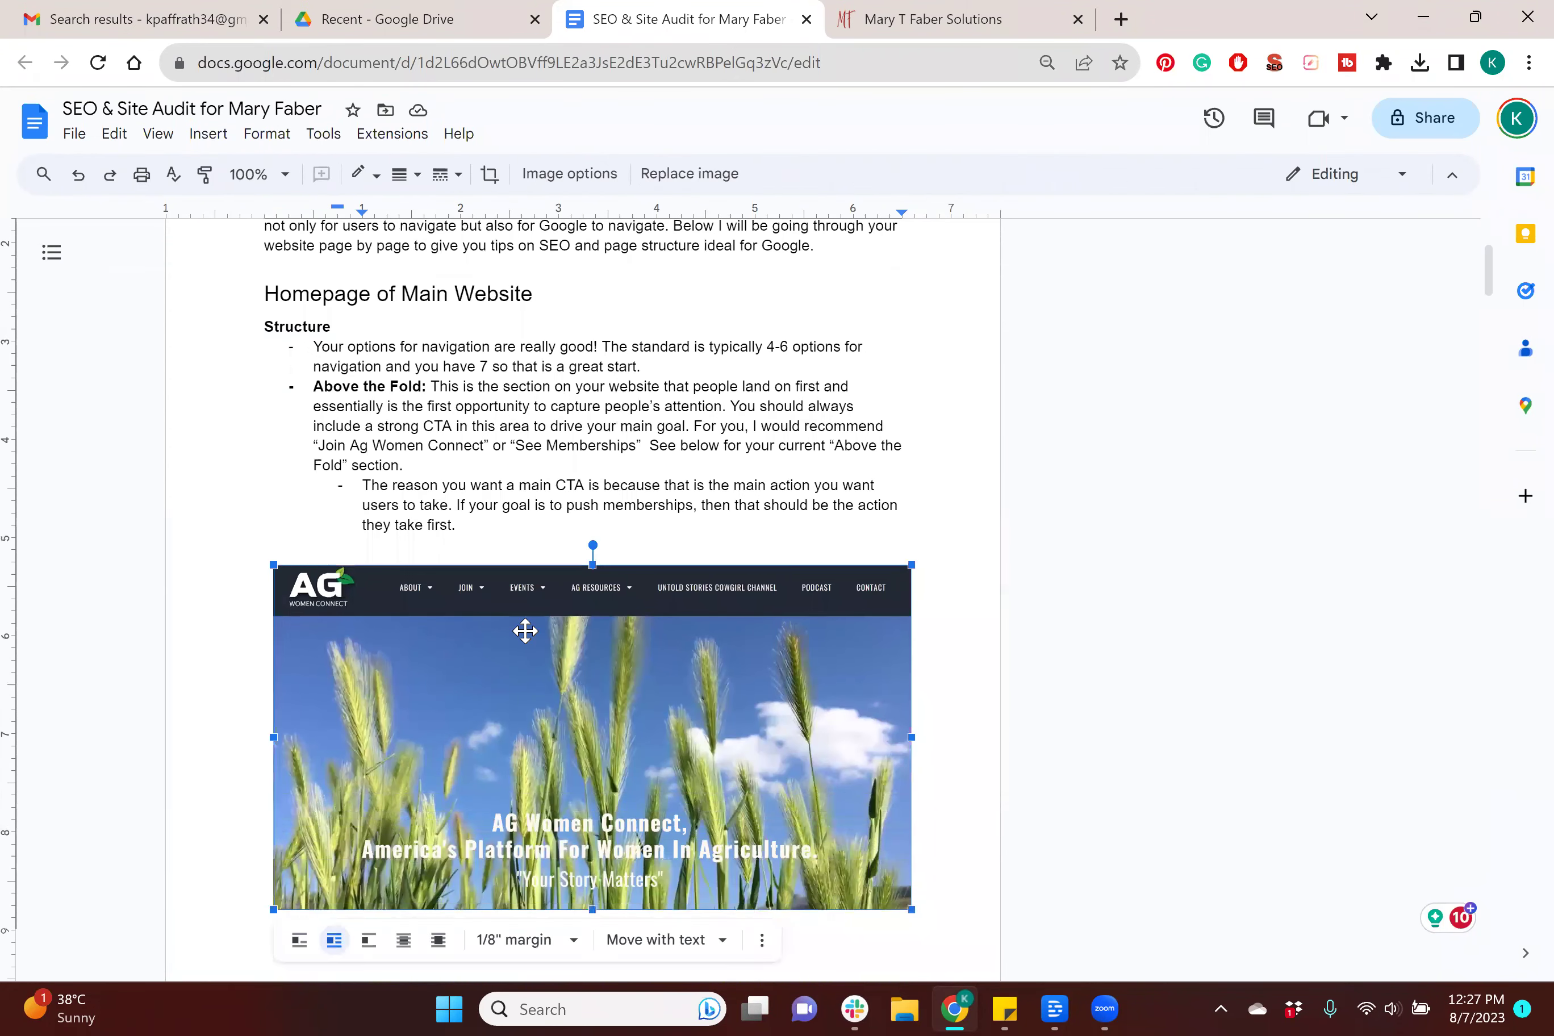
pyautogui.press('Delete')
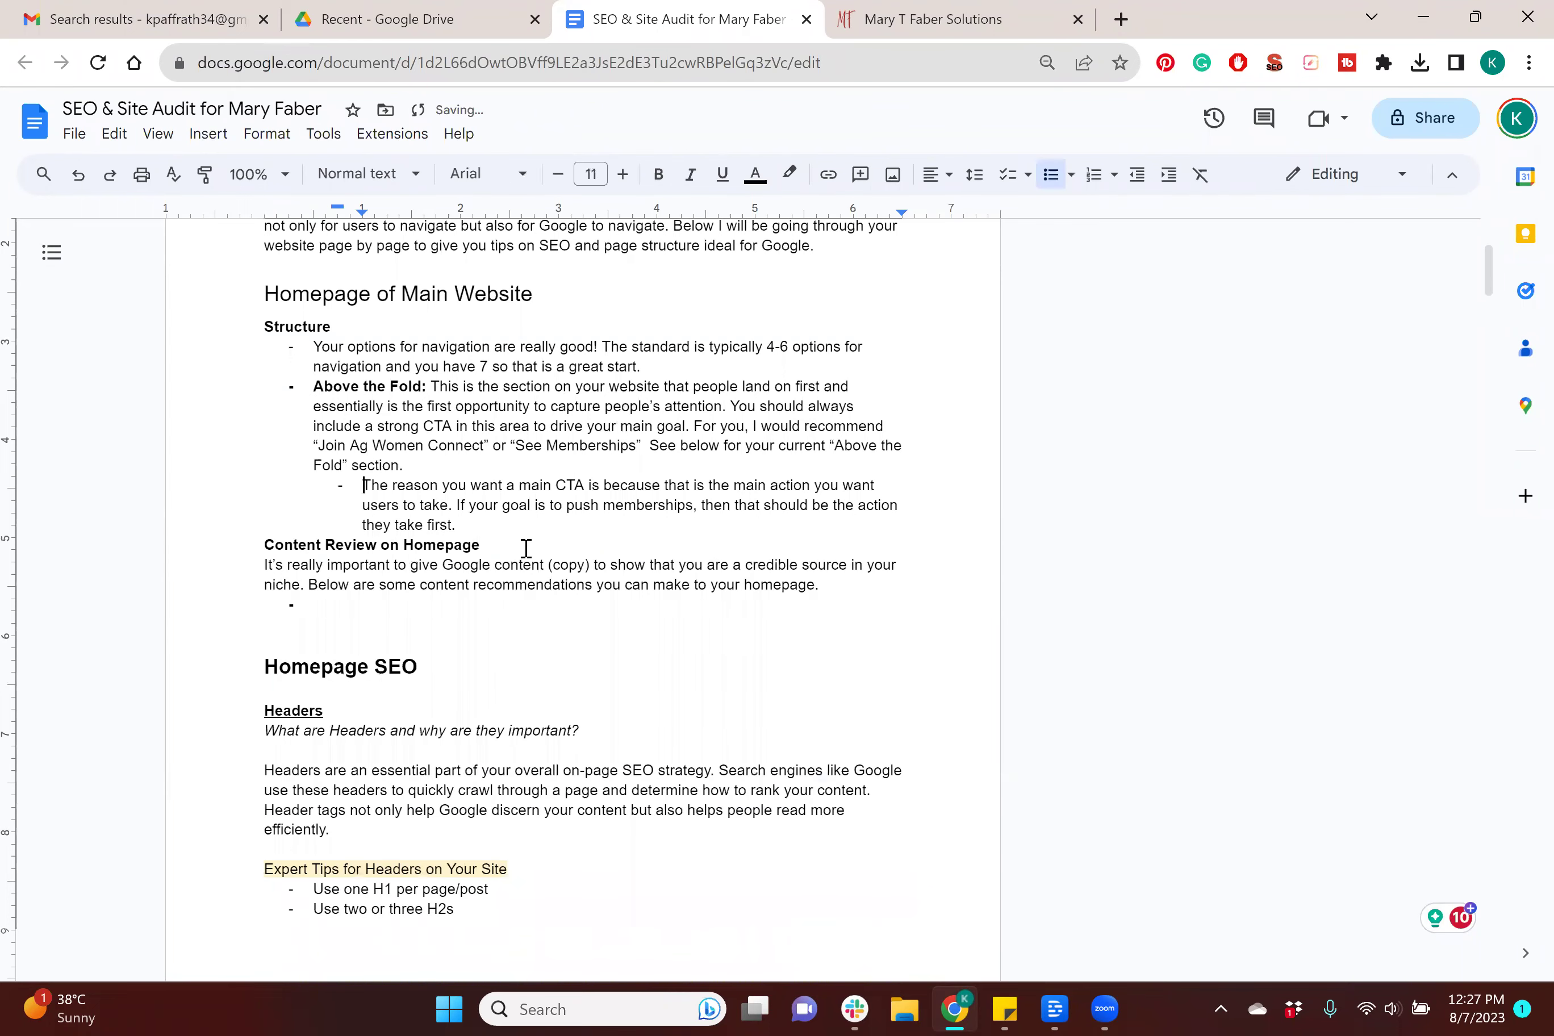
pyautogui.click(475, 523)
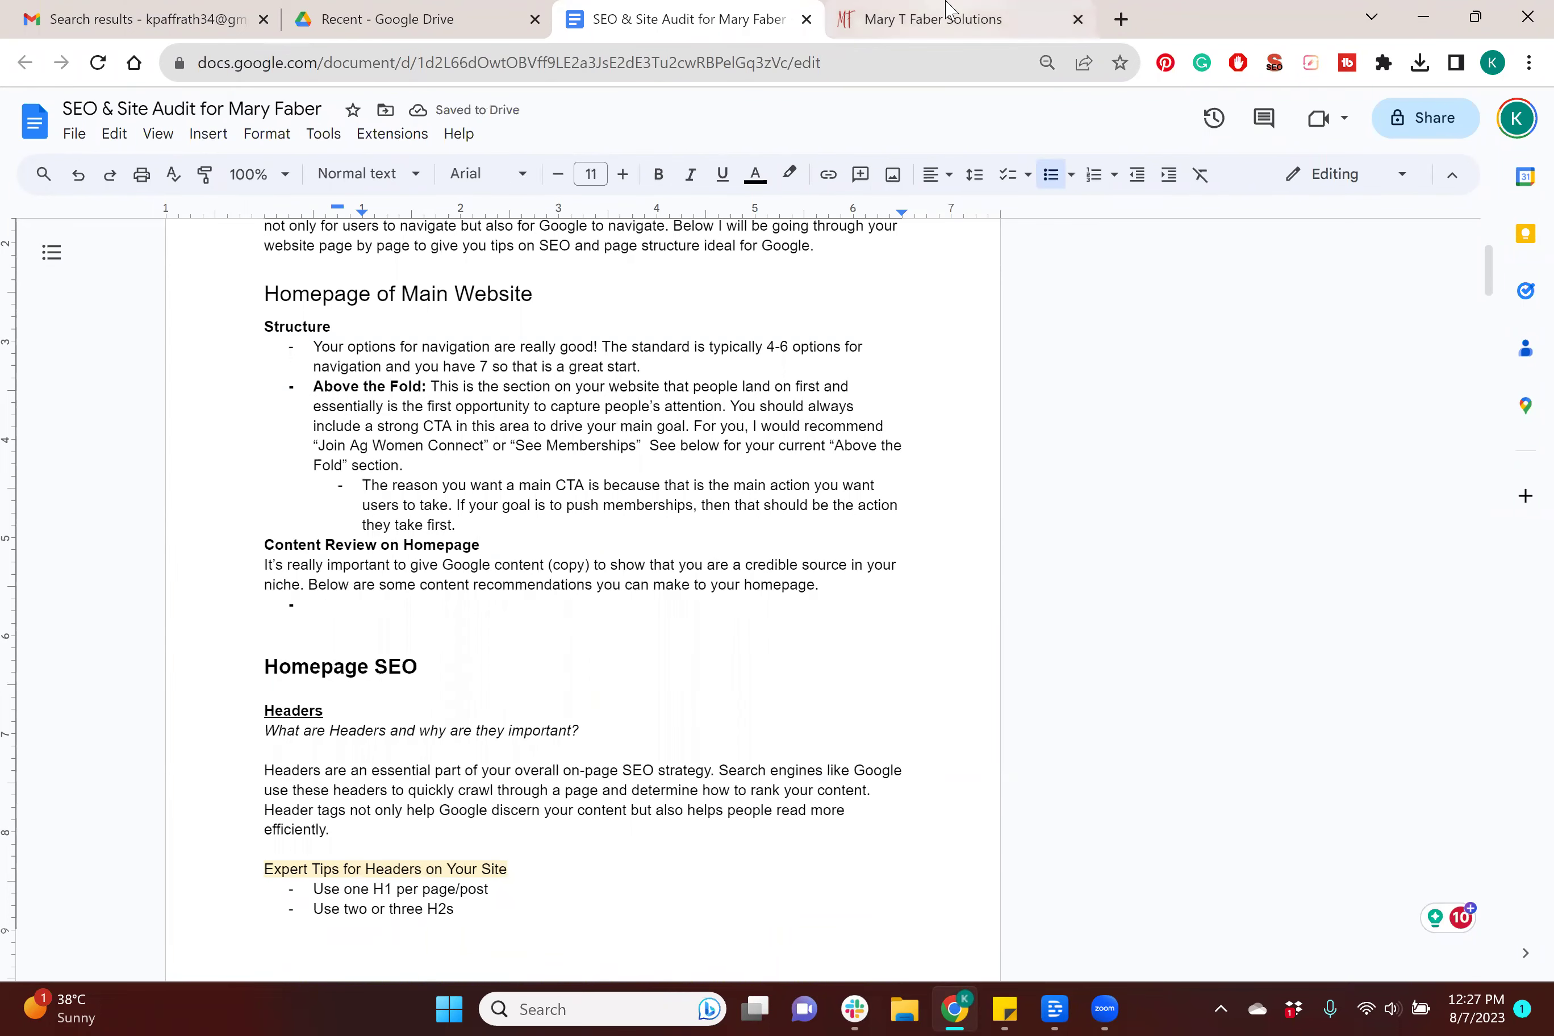
pyautogui.click(933, 16)
pyautogui.scroll(-1, 968, 422)
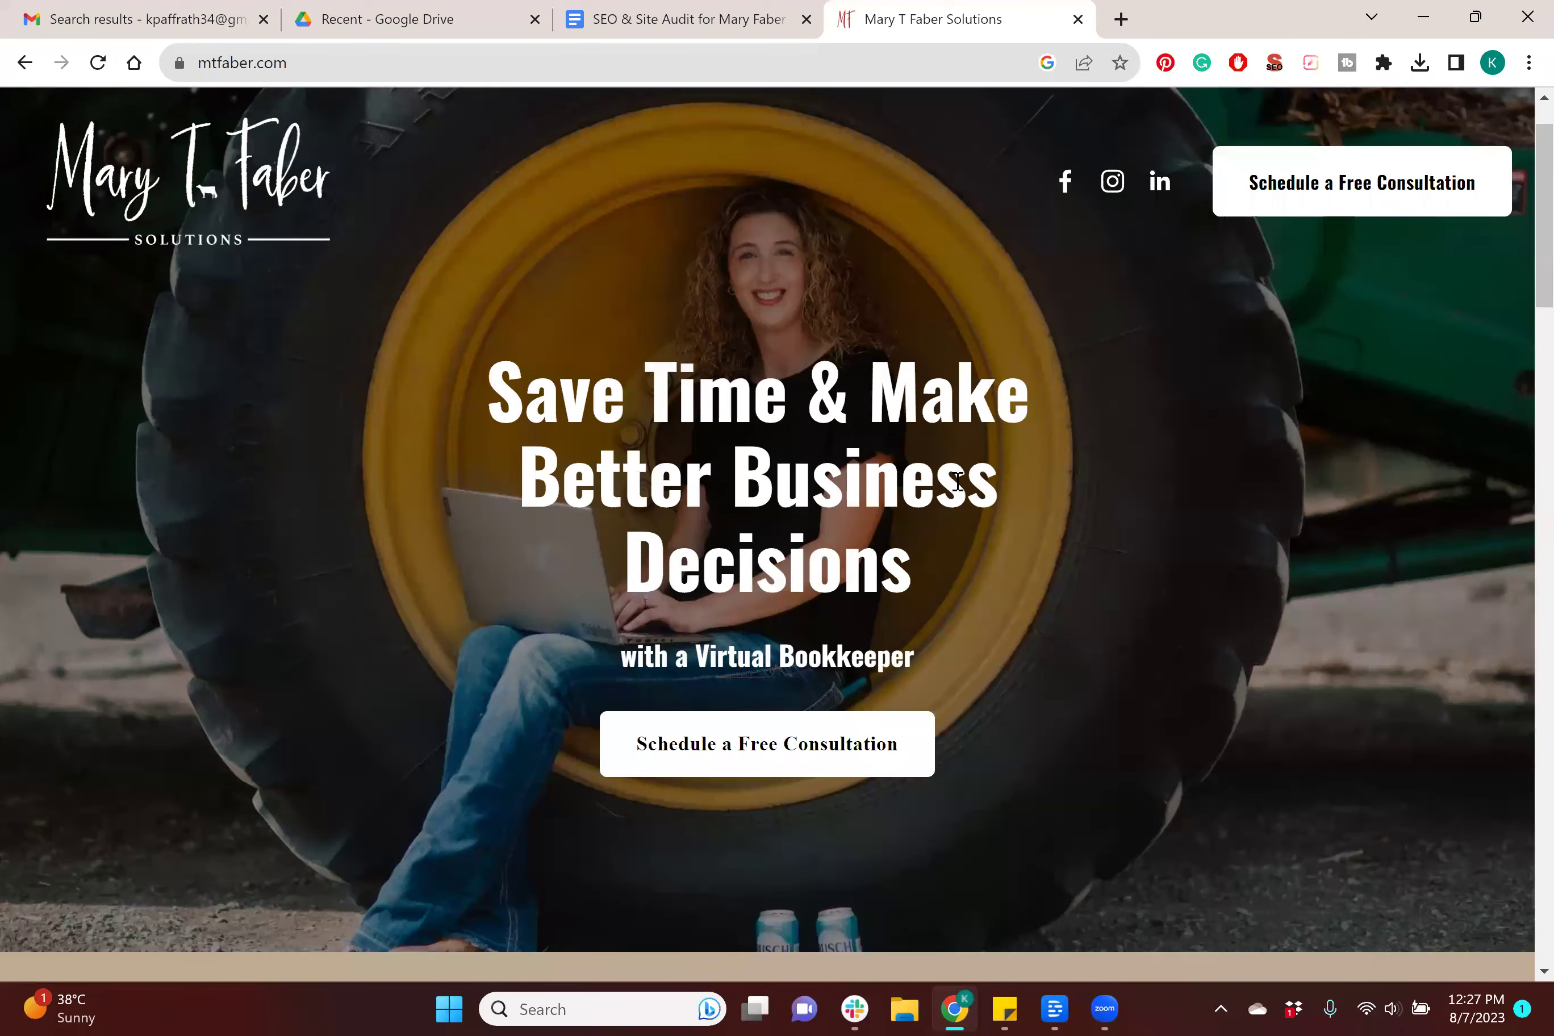
pyautogui.scroll(-1, 846, 712)
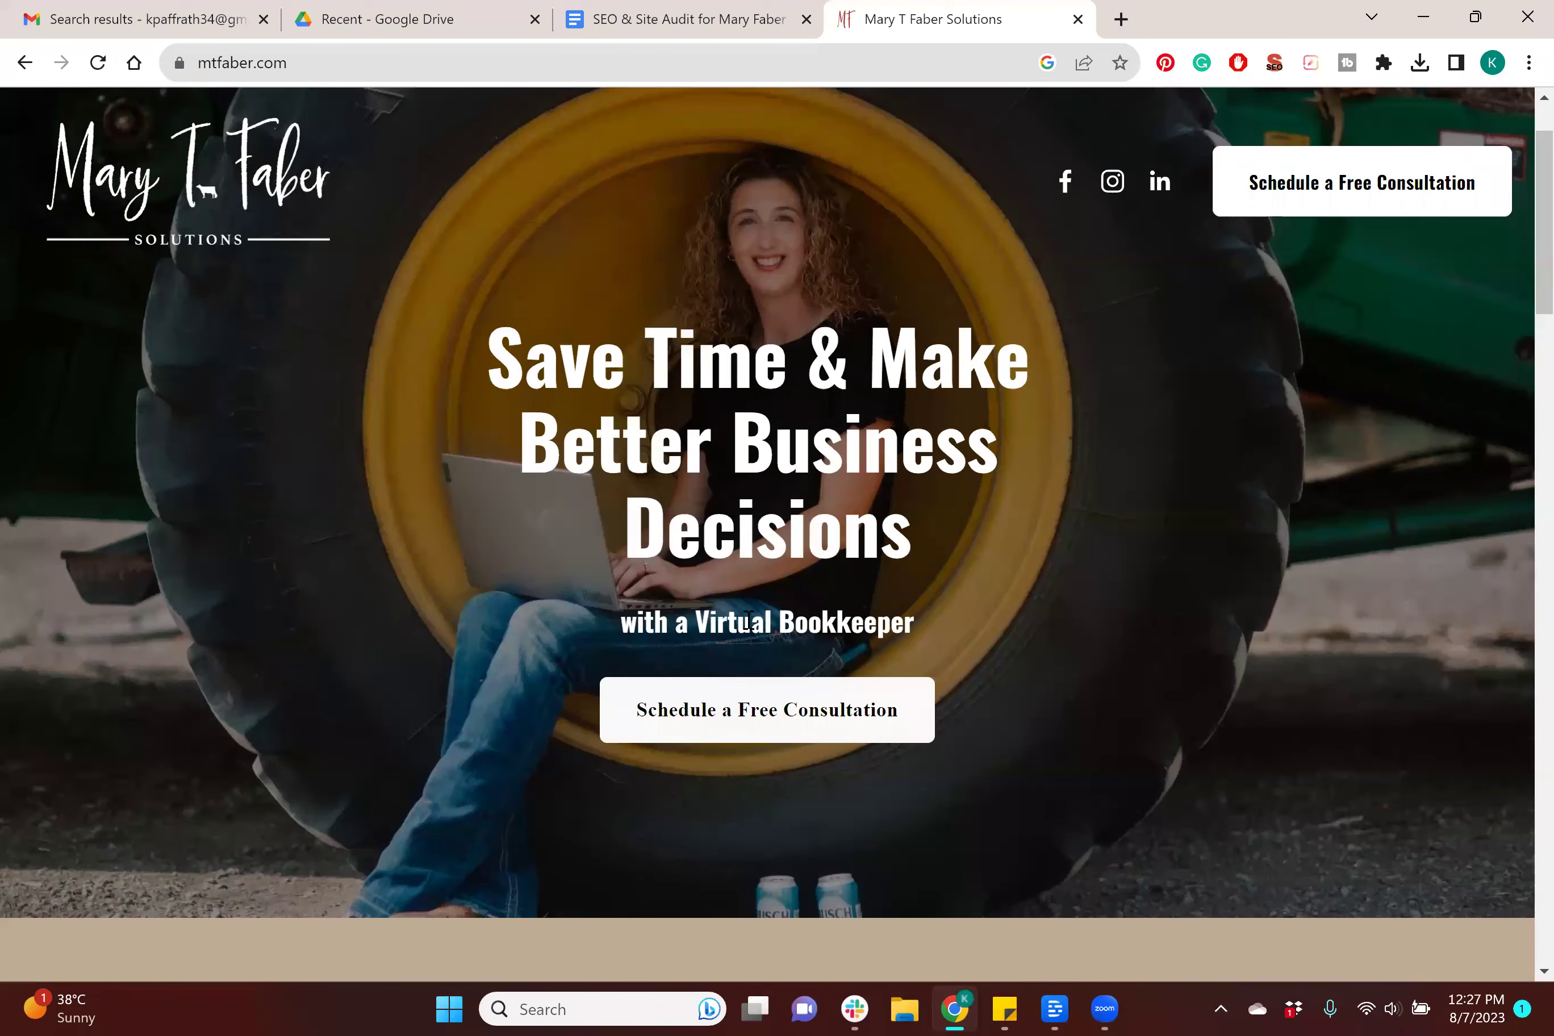
pyautogui.scroll(2, 495, 698)
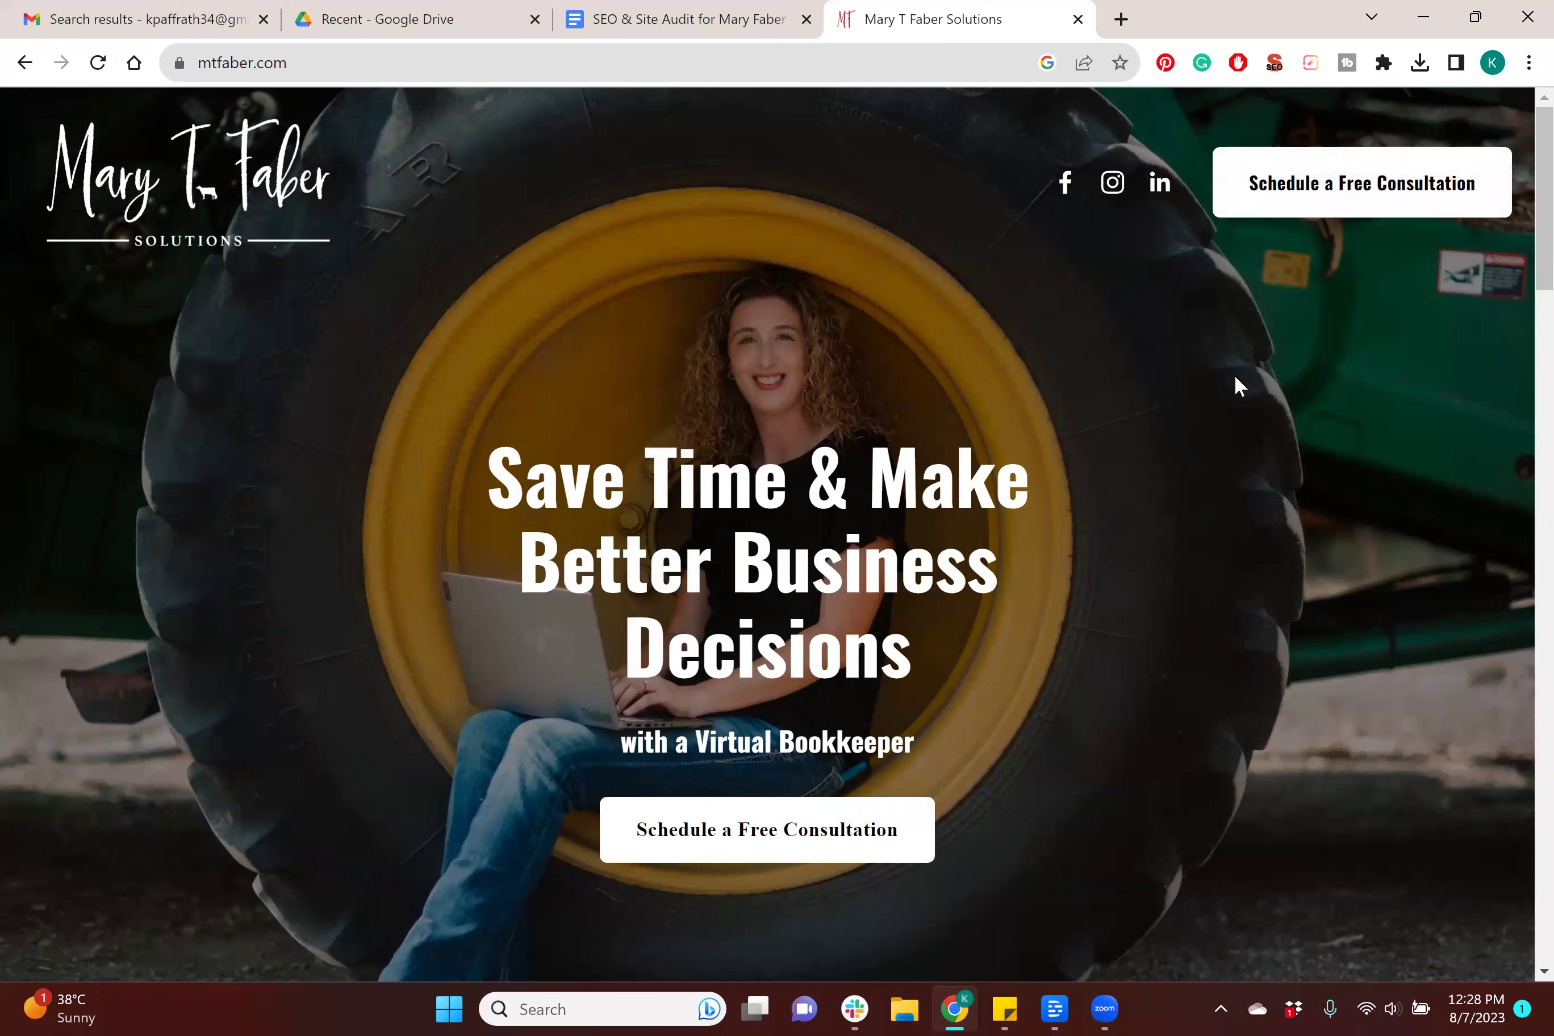
# Step: Run SEO META in 1 CLICK on mtfaber.com and highlight the 22-character title and Description is missing! warning
pyautogui.click(1274, 64)
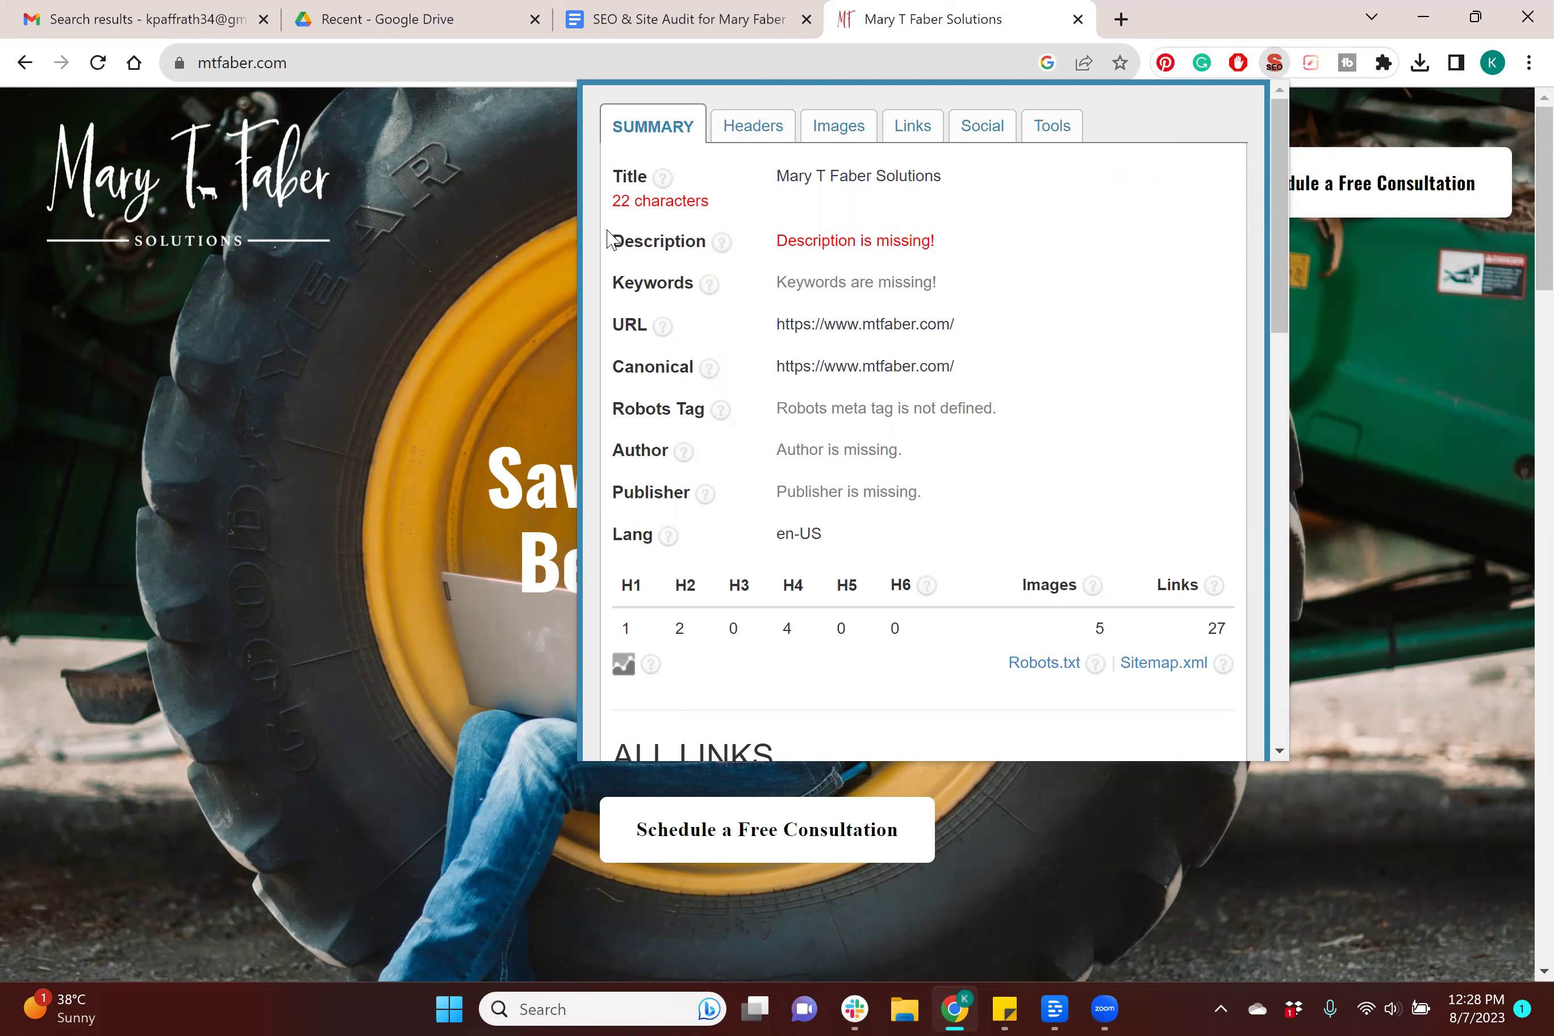
pyautogui.moveTo(614, 180); pyautogui.dragTo(923, 236)
pyautogui.click(944, 179)
pyautogui.moveTo(772, 242); pyautogui.dragTo(990, 239)
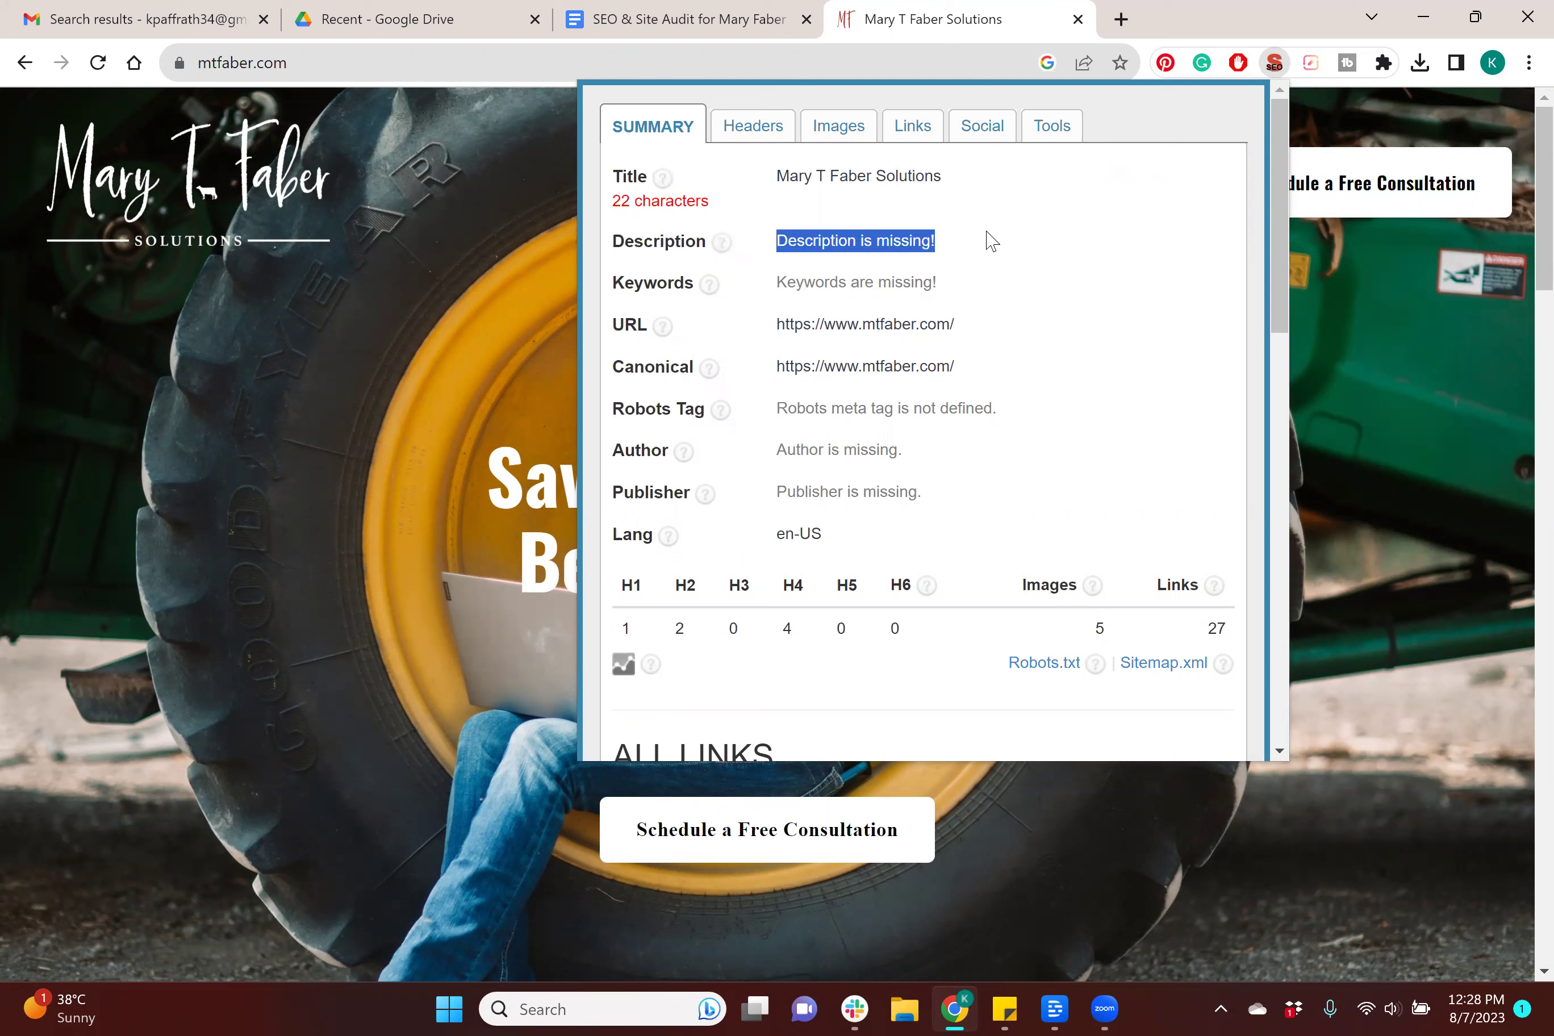
pyautogui.click(992, 240)
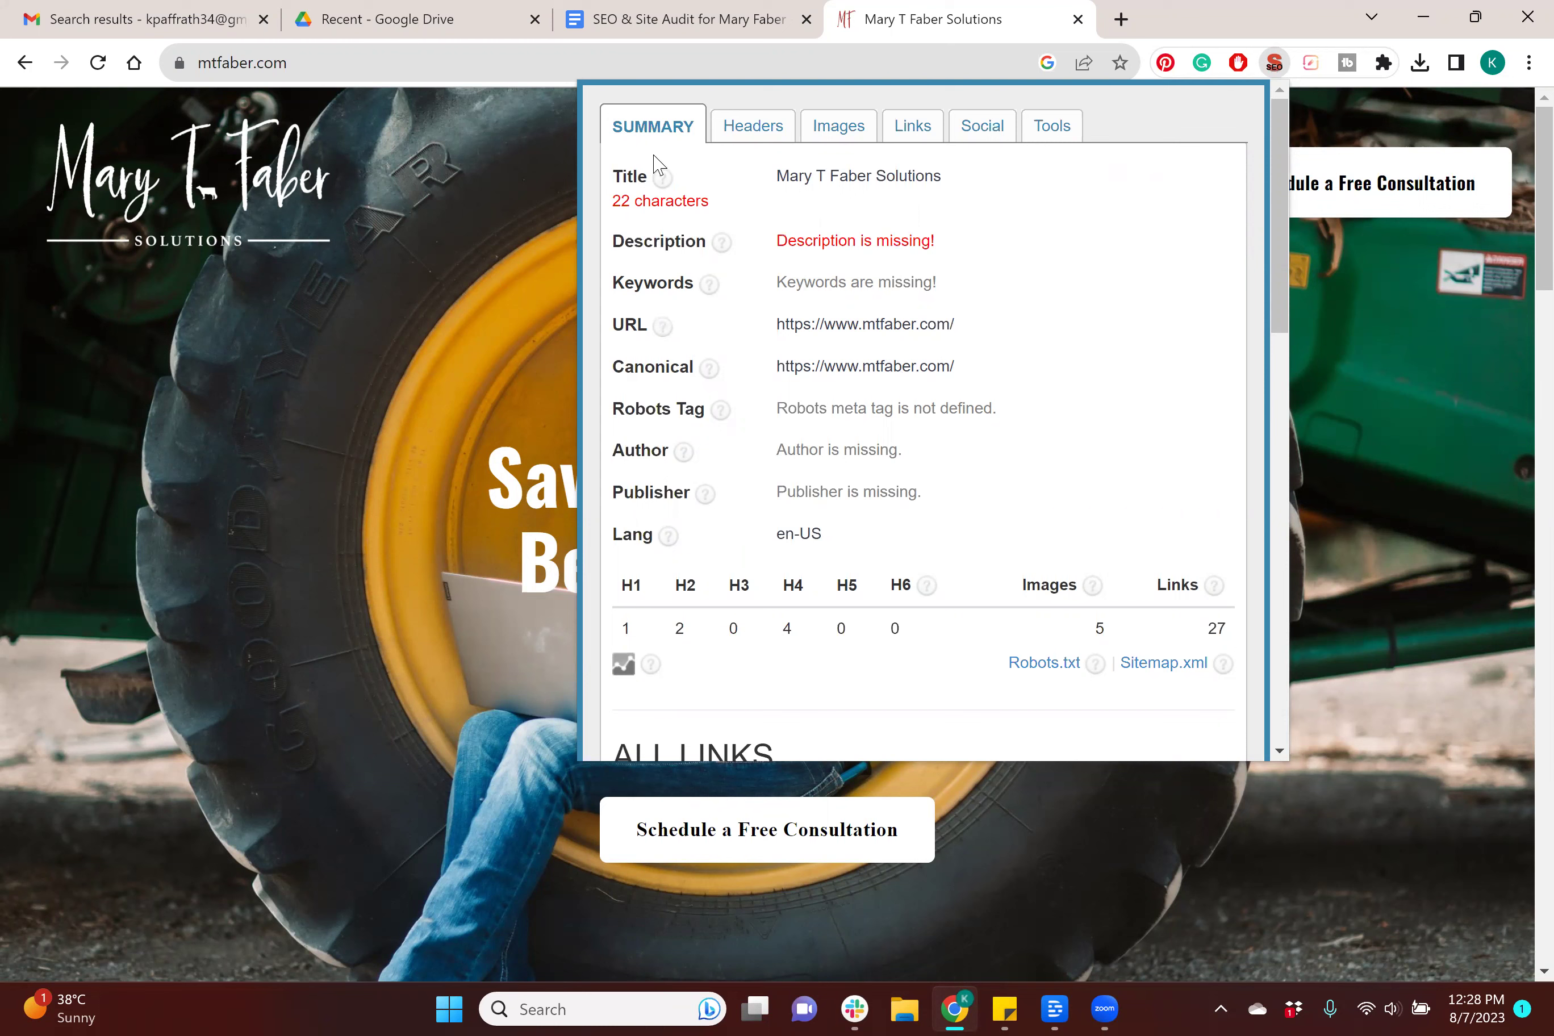
pyautogui.click(740, 140)
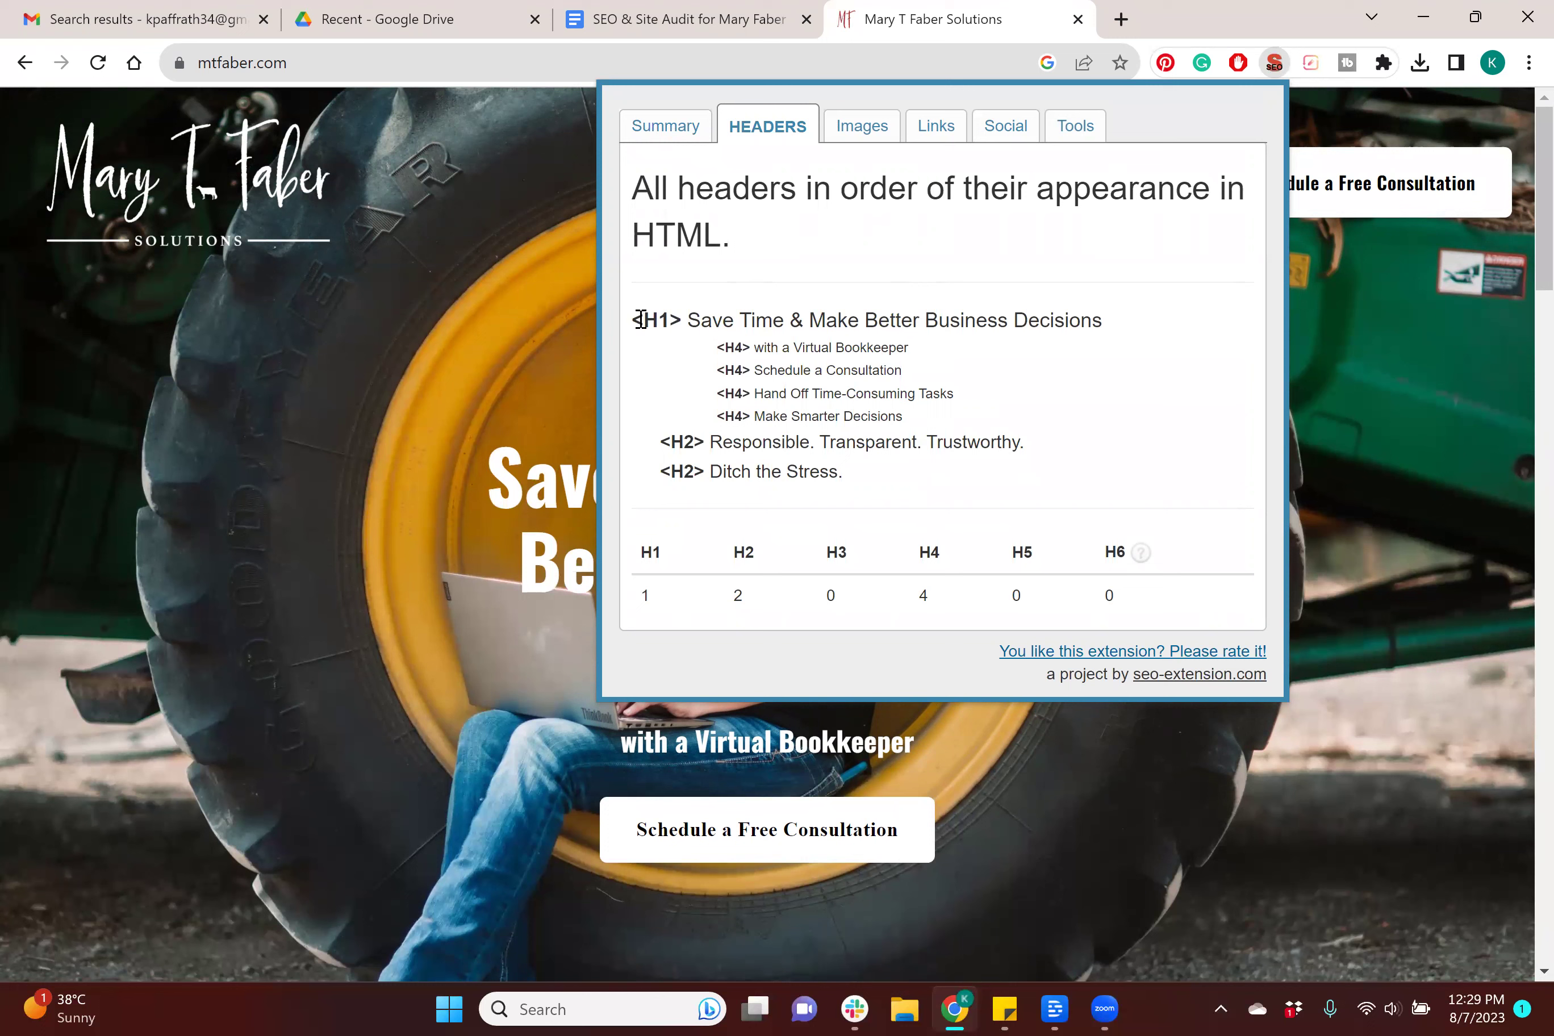
pyautogui.moveTo(652, 320); pyautogui.dragTo(1113, 314)
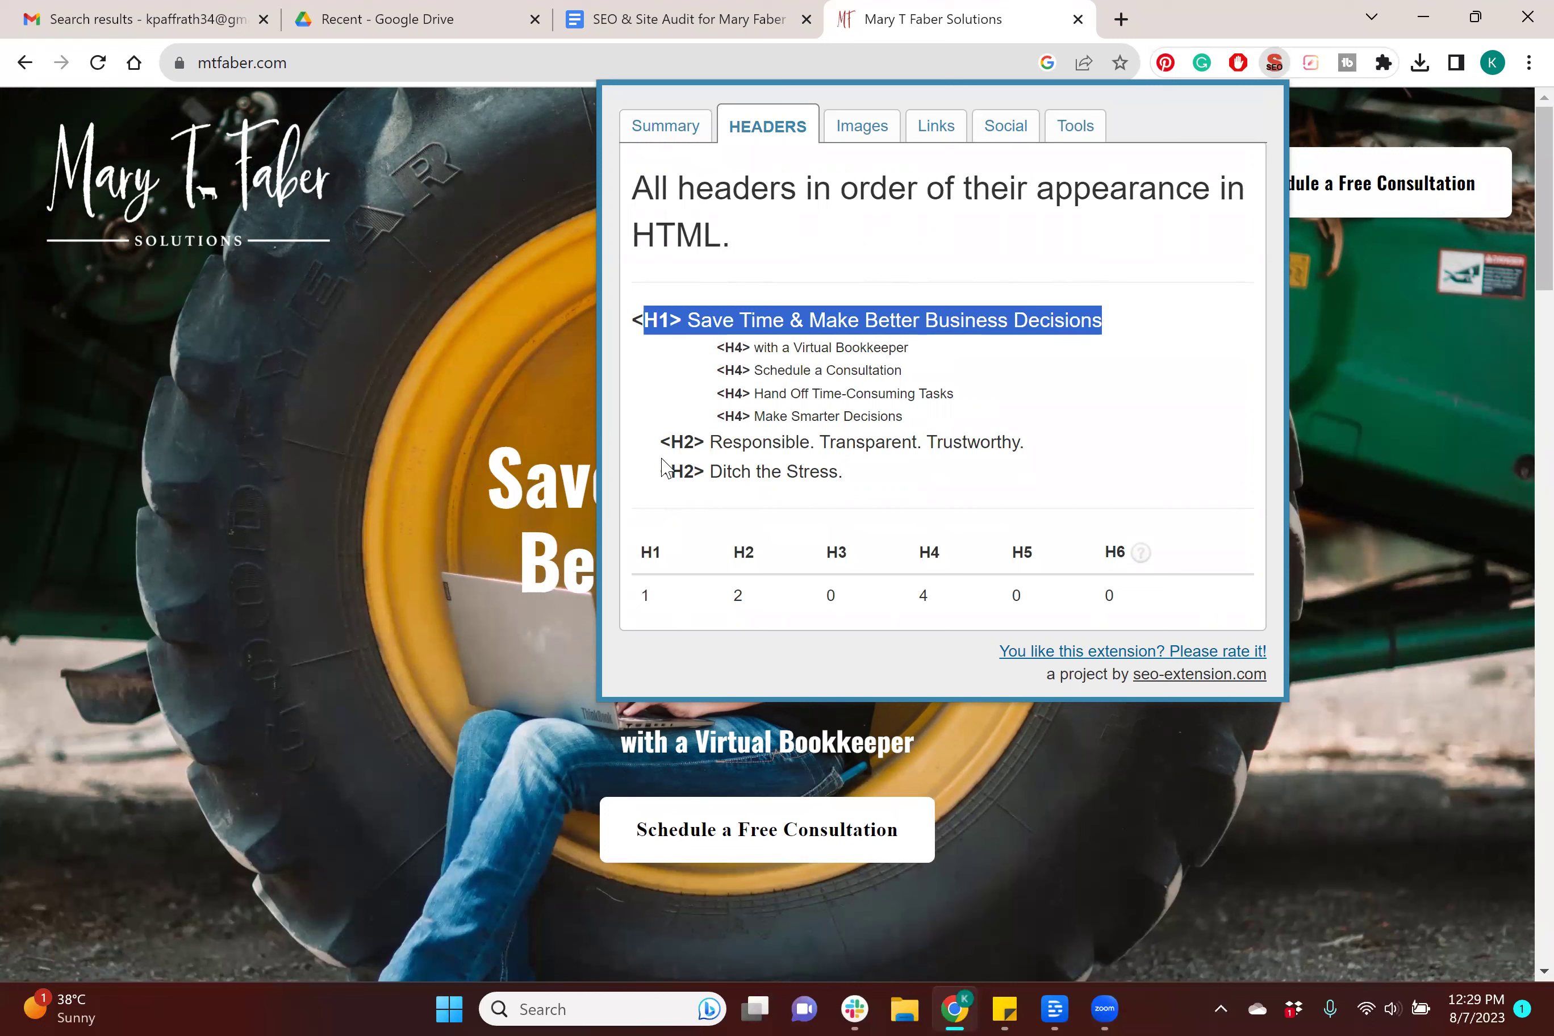
pyautogui.moveTo(662, 442); pyautogui.dragTo(887, 468)
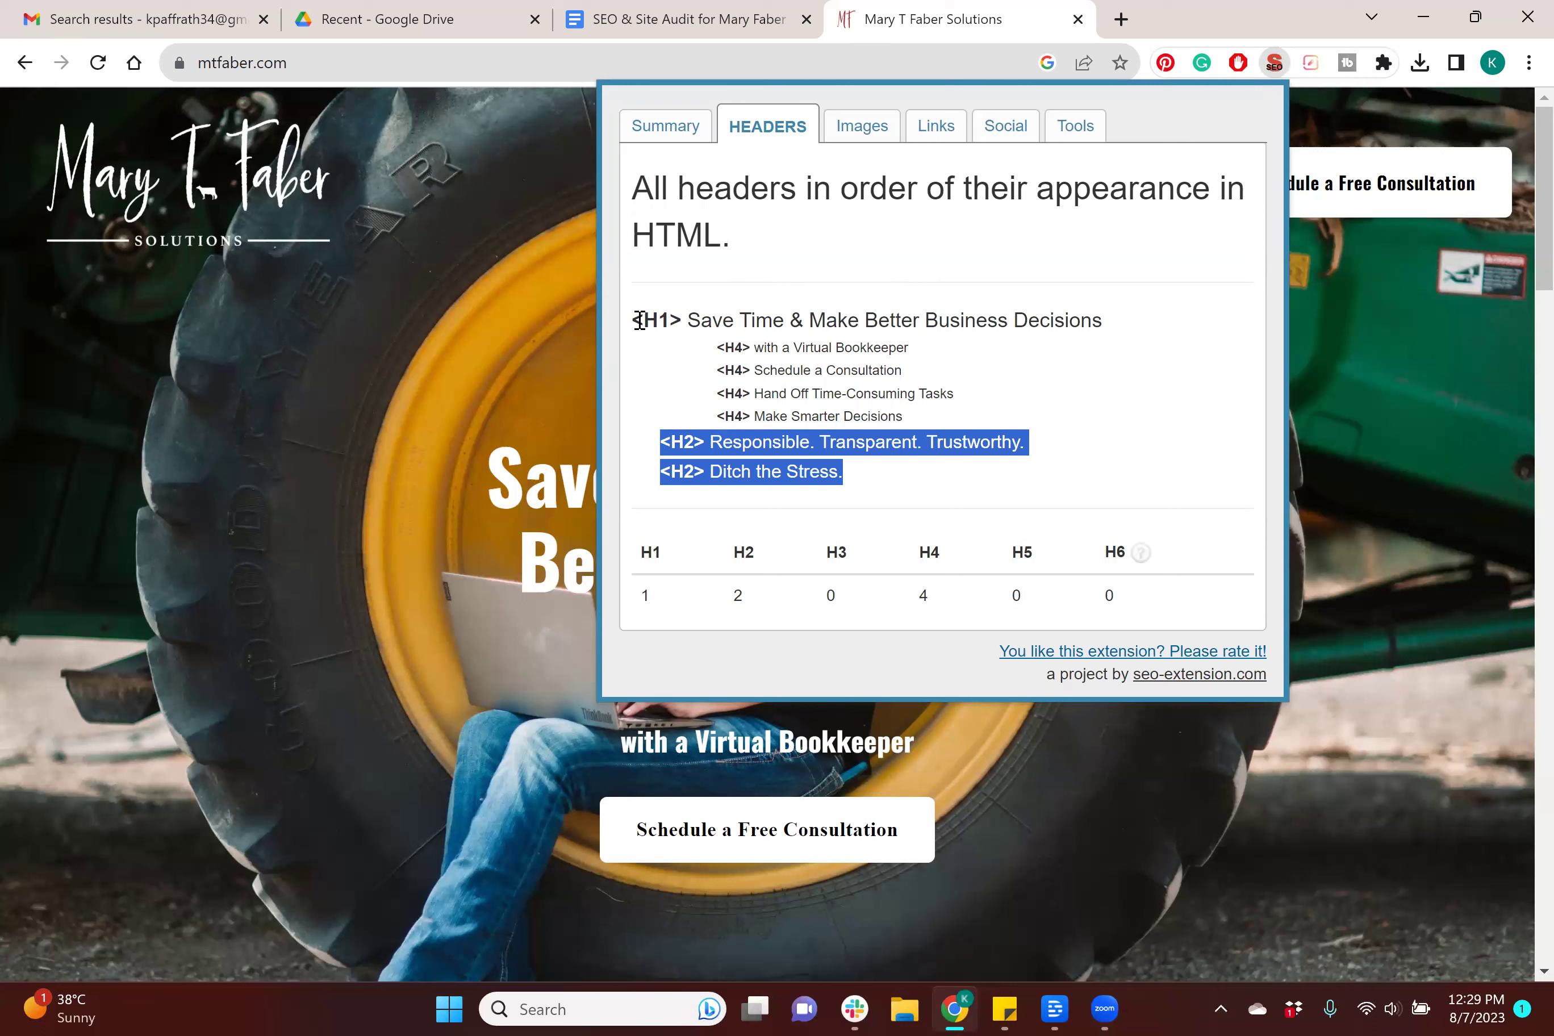
pyautogui.moveTo(644, 320); pyautogui.dragTo(1143, 328)
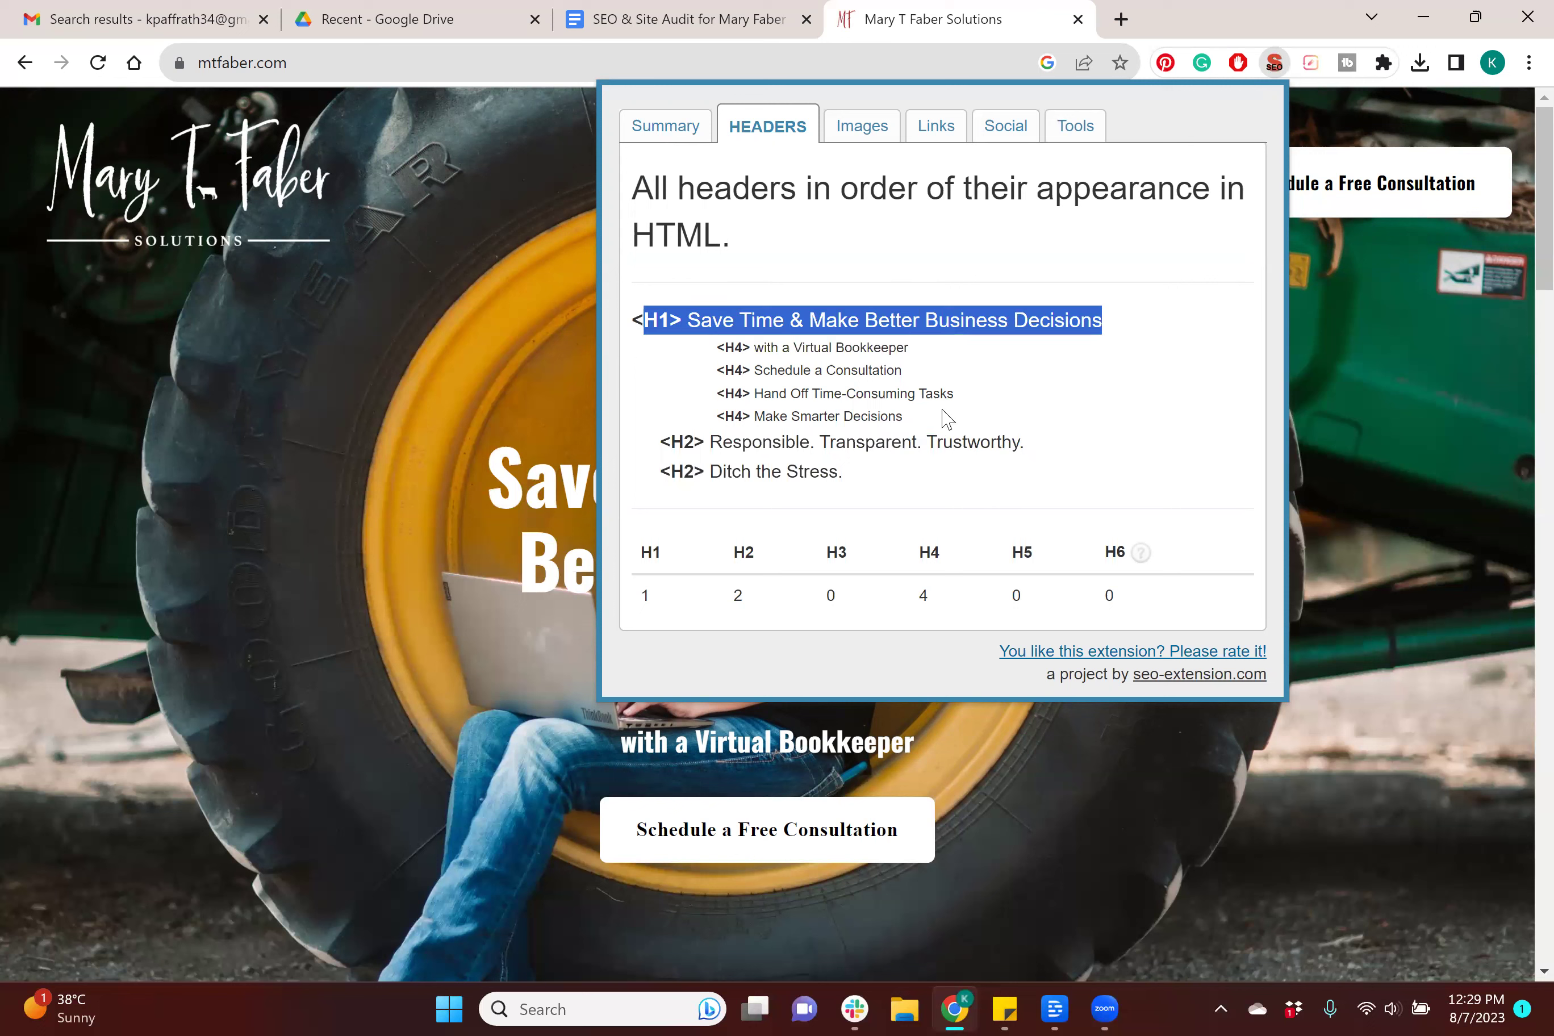
pyautogui.moveTo(915, 418); pyautogui.dragTo(702, 352)
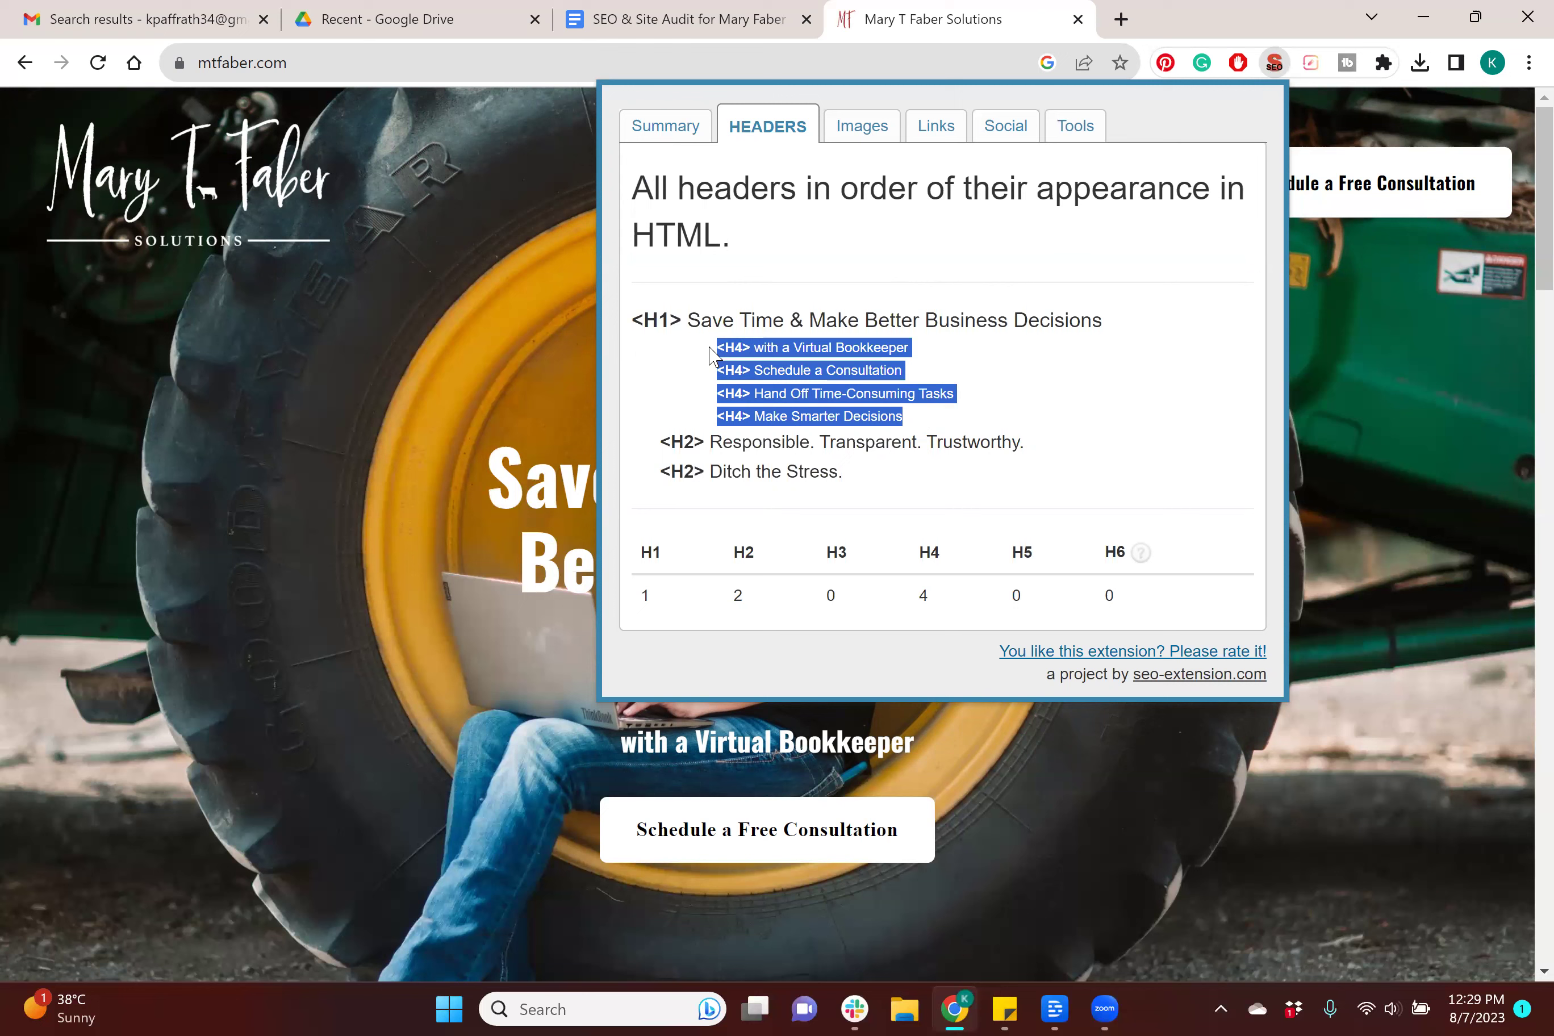
pyautogui.moveTo(660, 441); pyautogui.dragTo(945, 468)
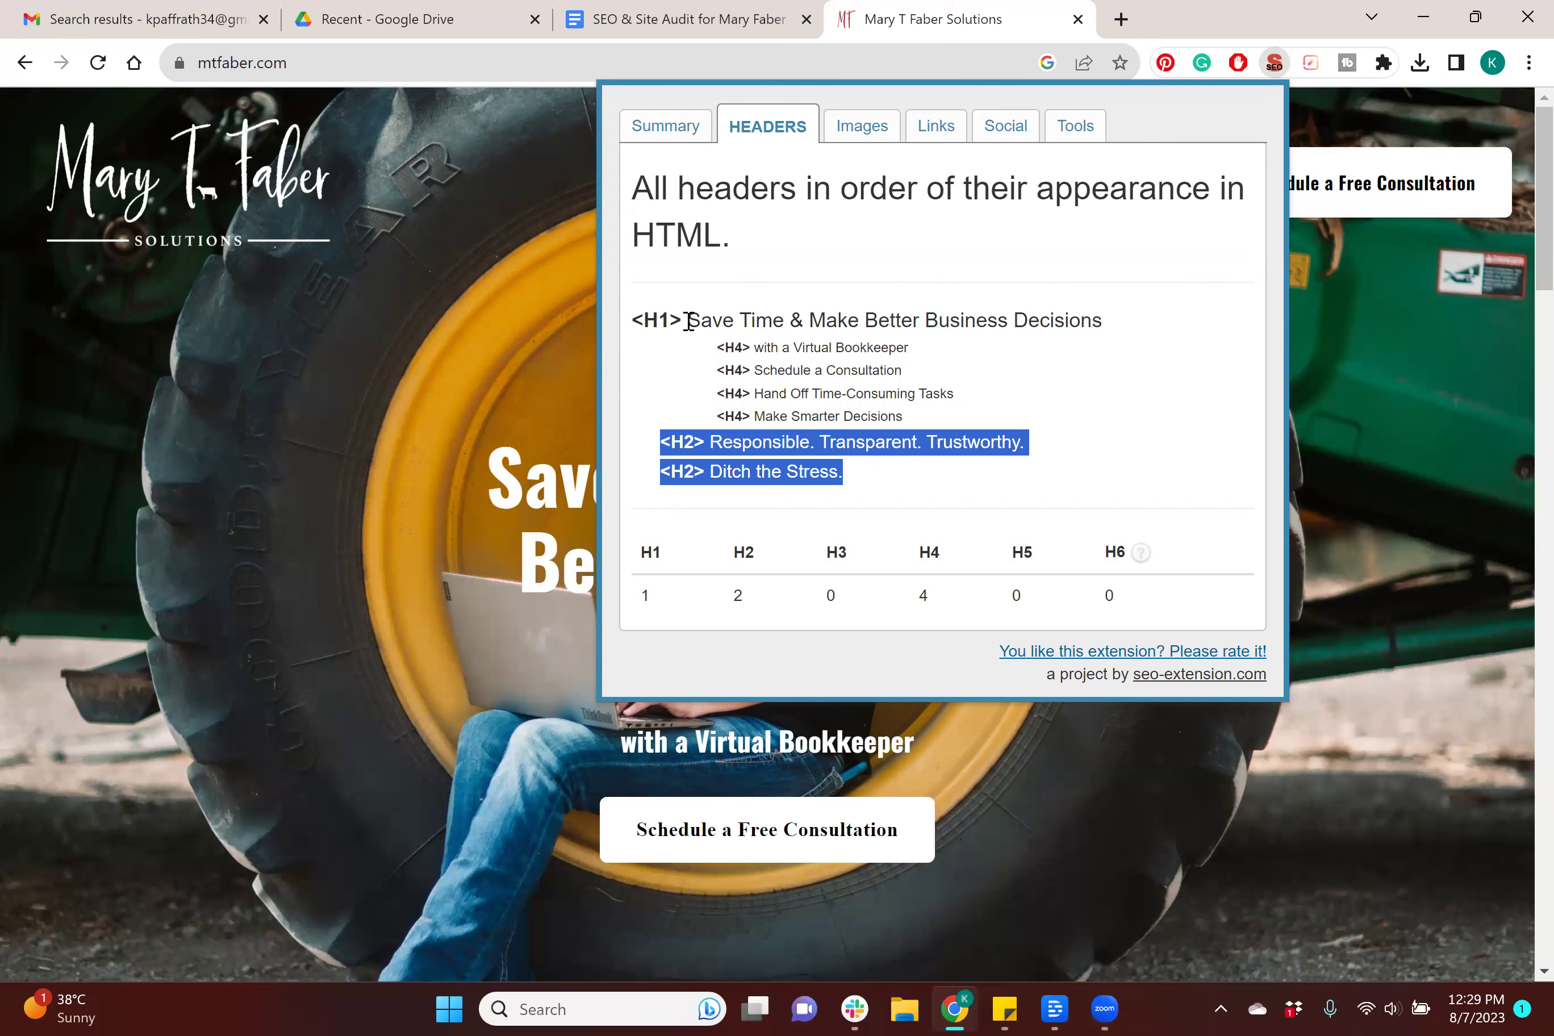
pyautogui.moveTo(689, 321); pyautogui.dragTo(1201, 311)
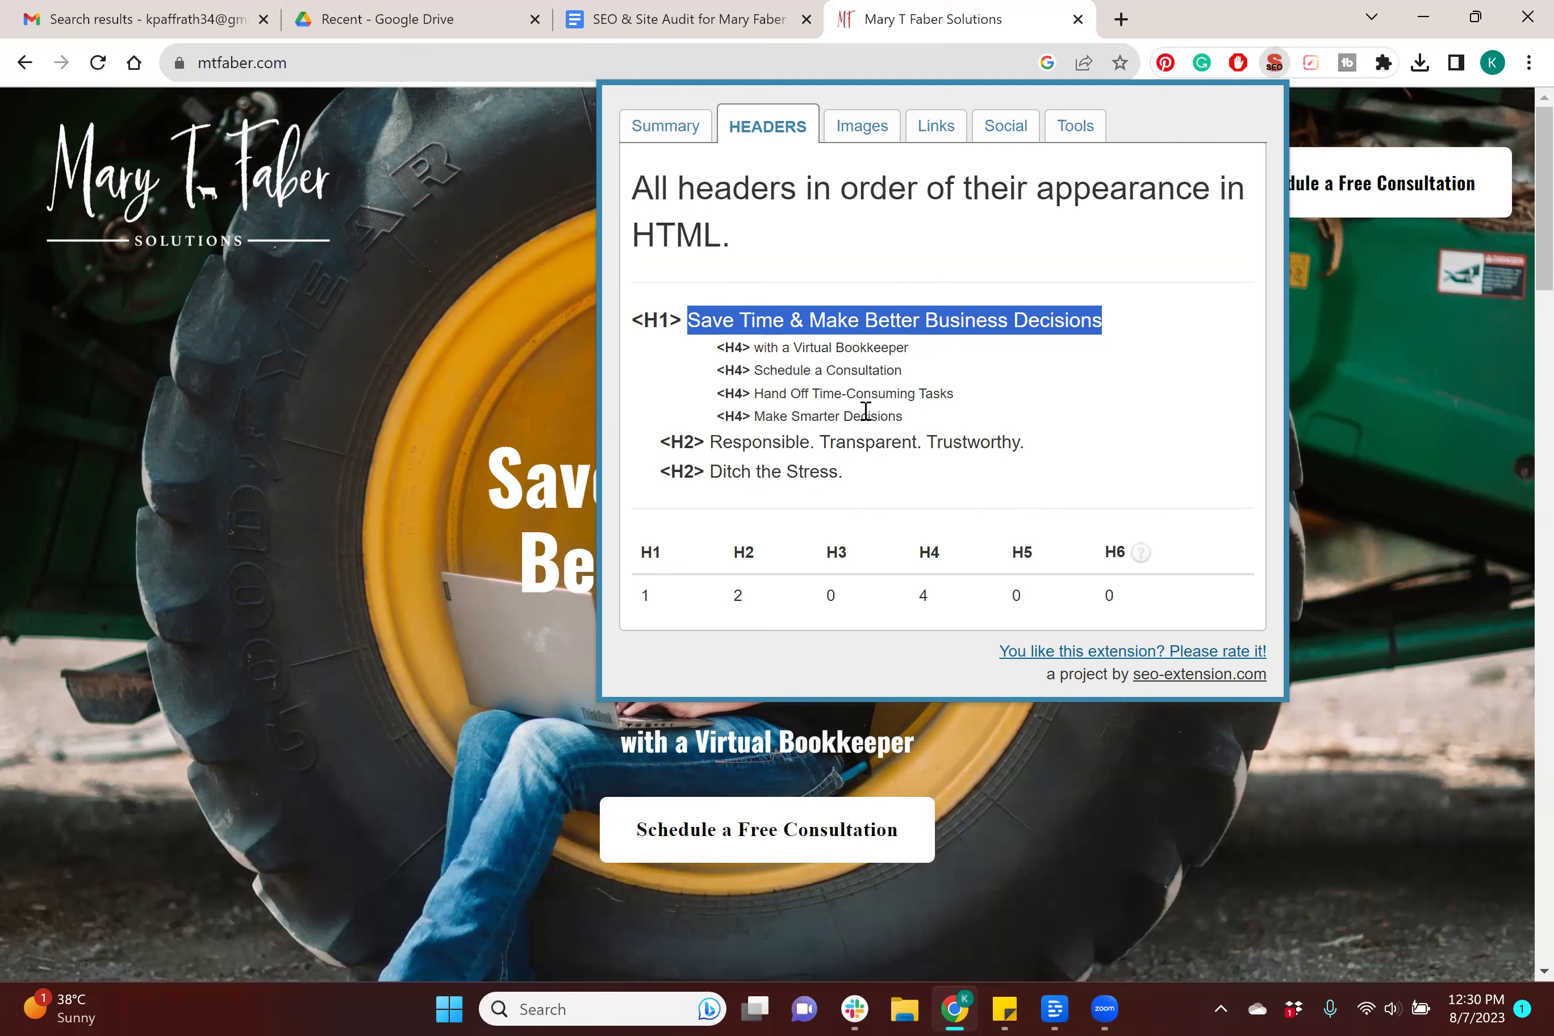
pyautogui.click(352, 379)
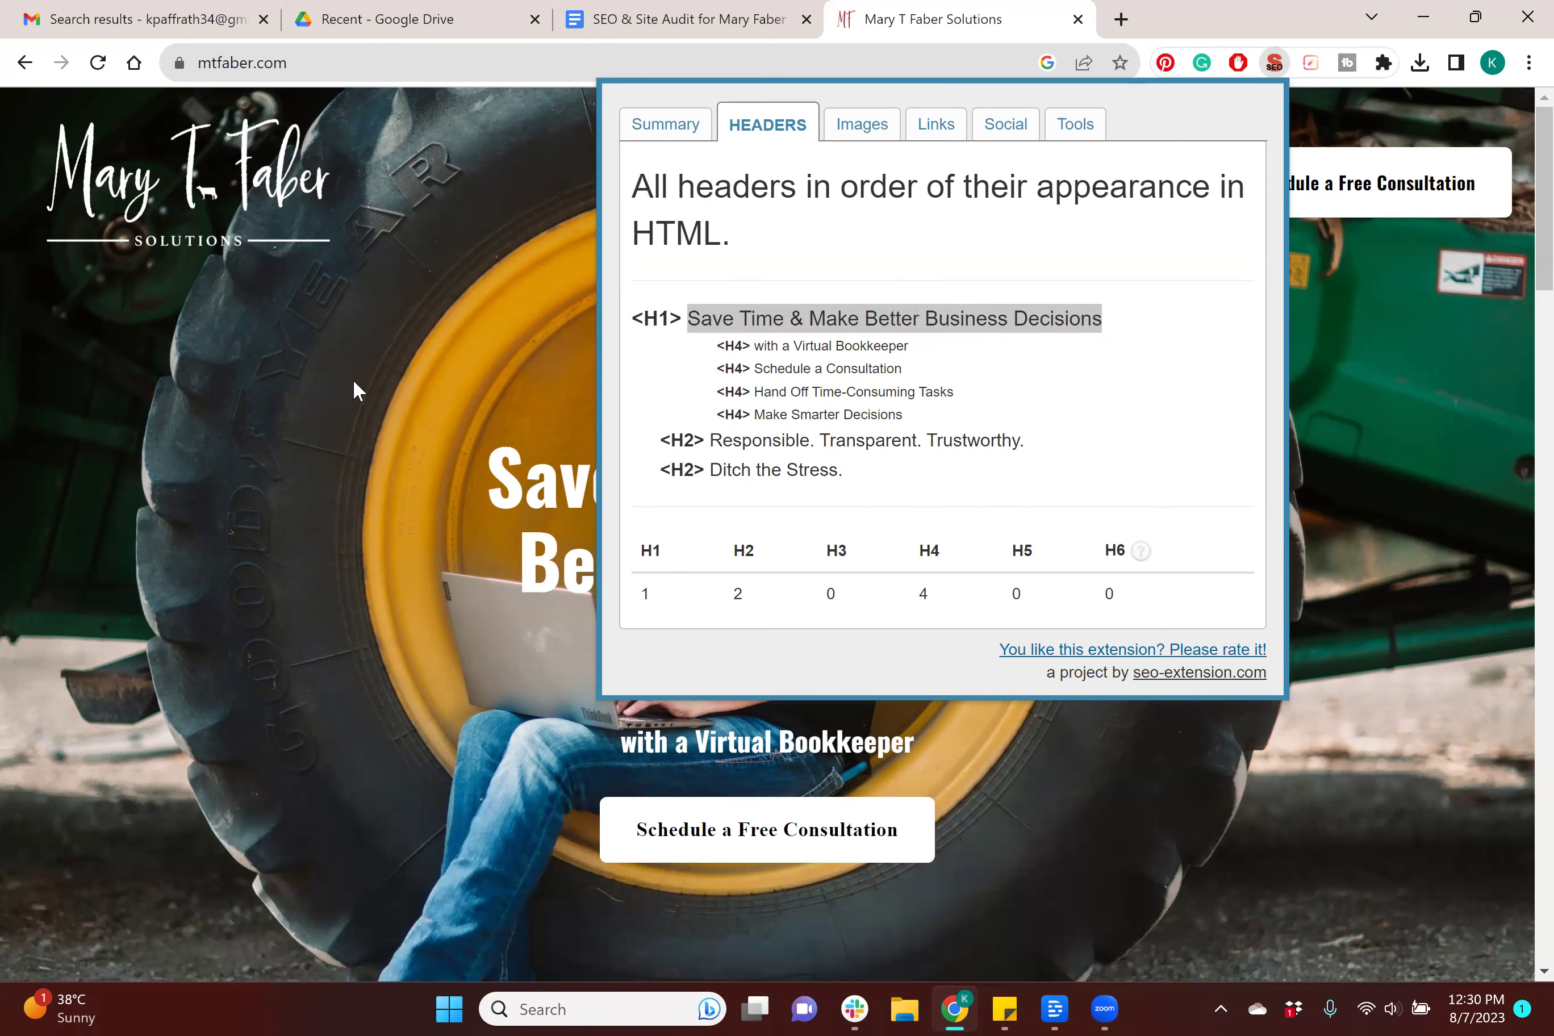
# Step: Go to the free-consultation booking page through the header's Schedule a Free Consultation button
pyautogui.scroll(-1, 1150, 307)
pyautogui.scroll(-1, 1149, 306)
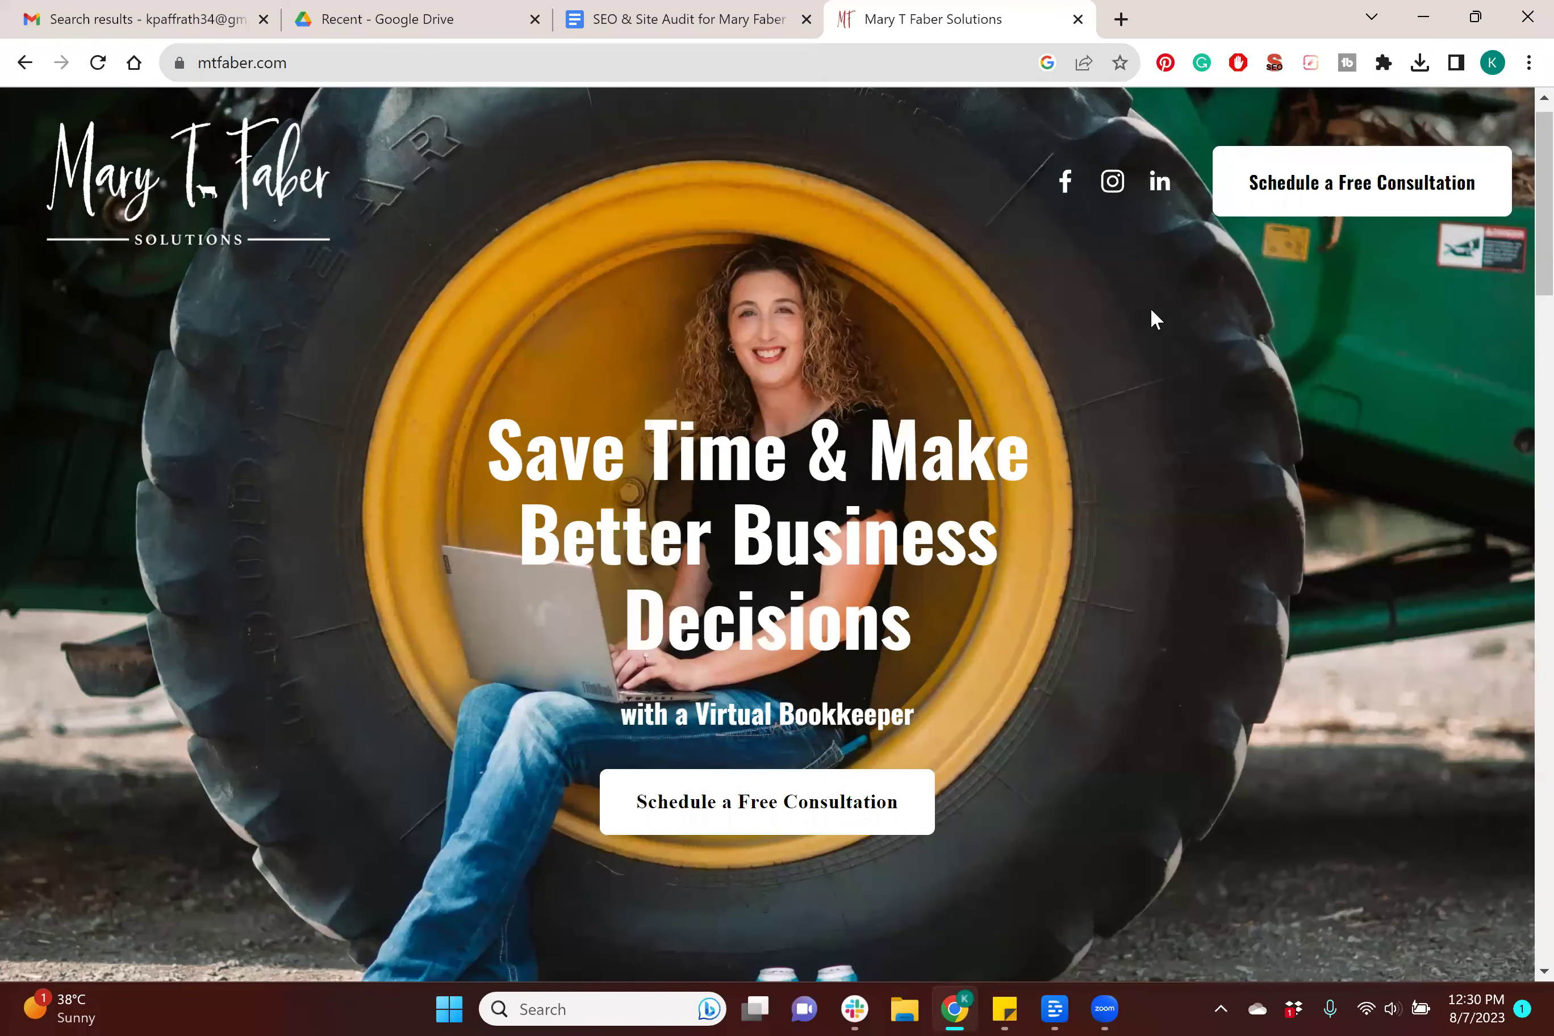
pyautogui.scroll(-2, 1151, 310)
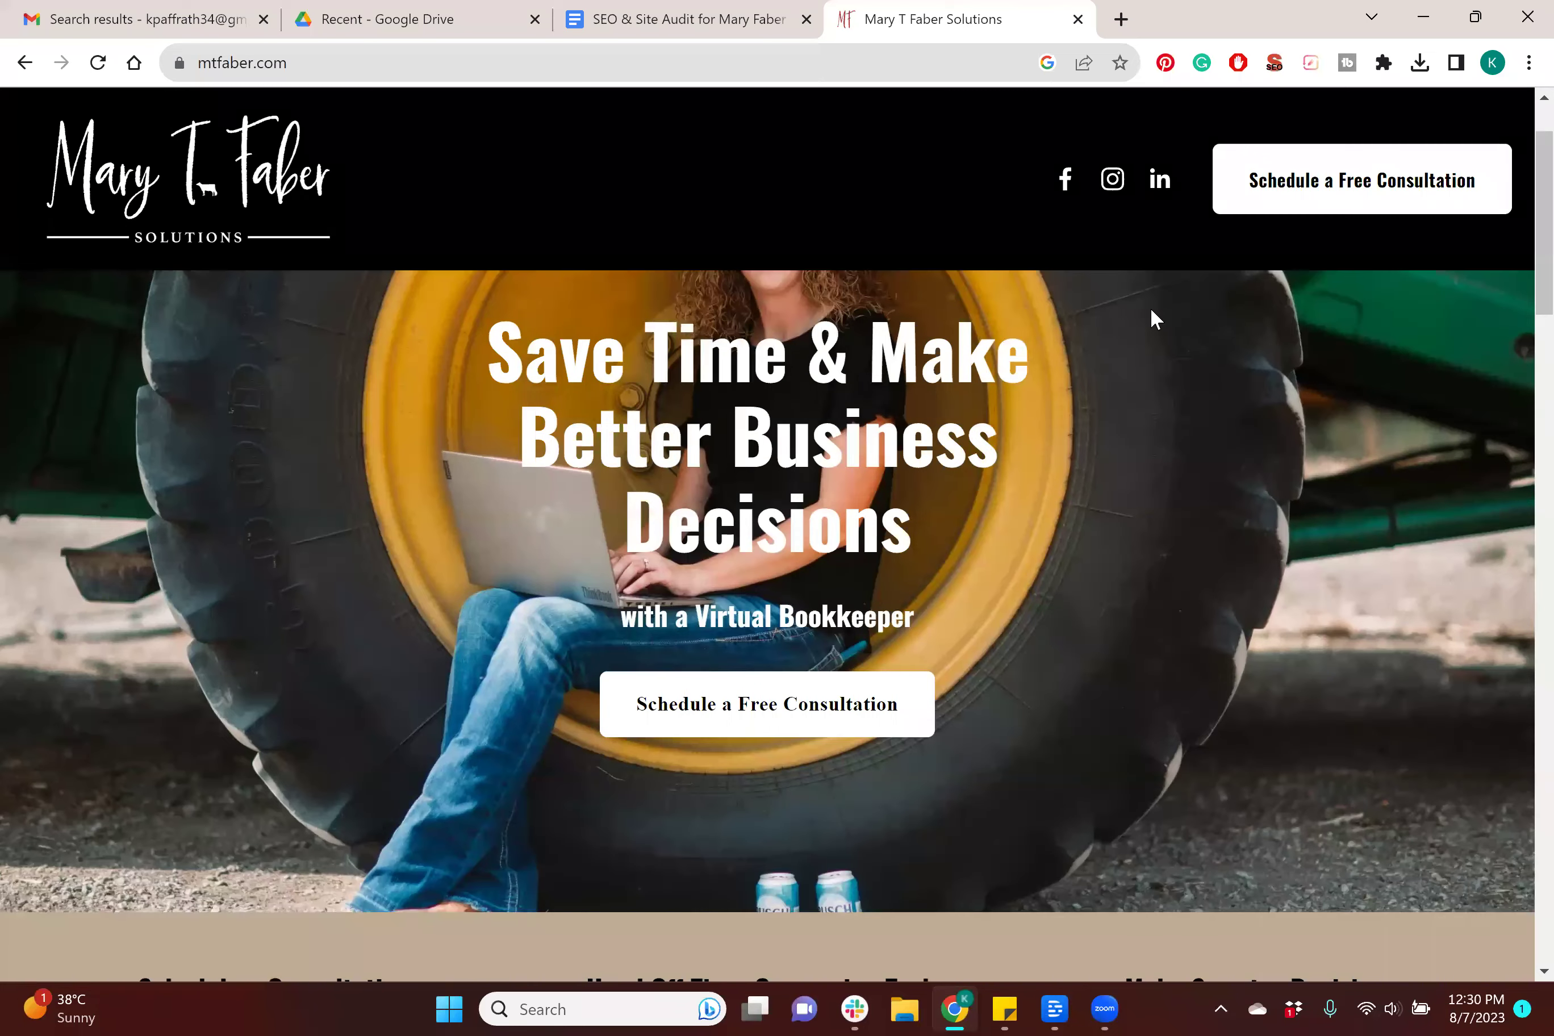
pyautogui.scroll(3, 1150, 307)
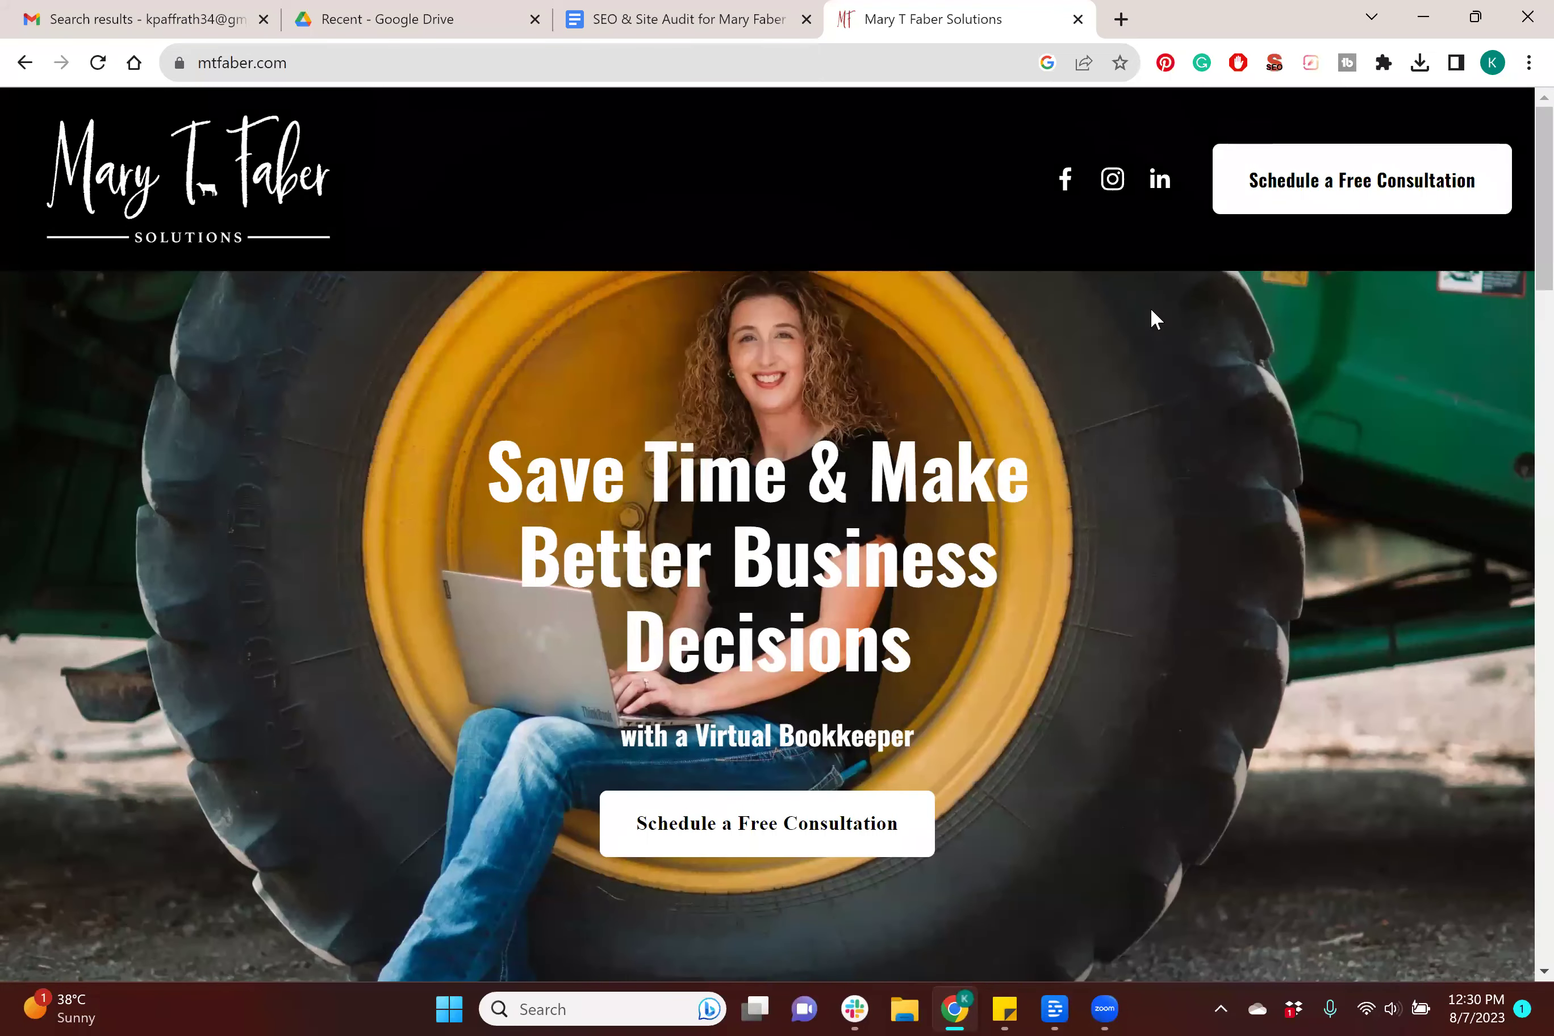
pyautogui.click(1271, 211)
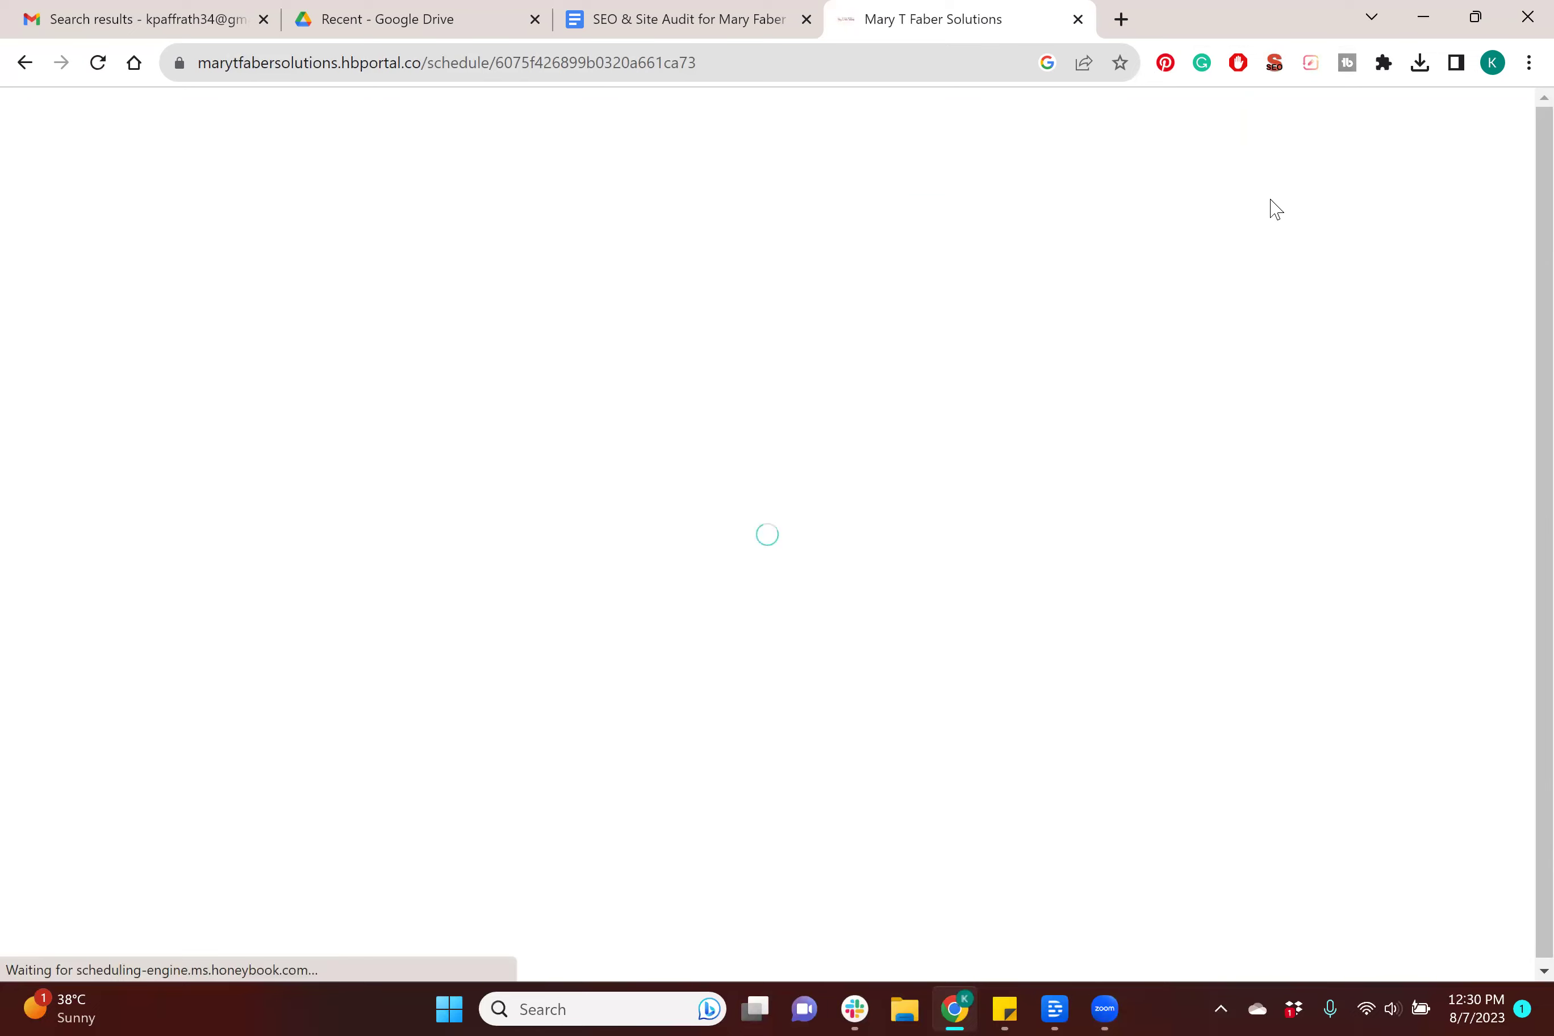
# Step: Close the booking tab and reopen the mtfaber.com homepage in a new tab
pyautogui.click(1077, 19)
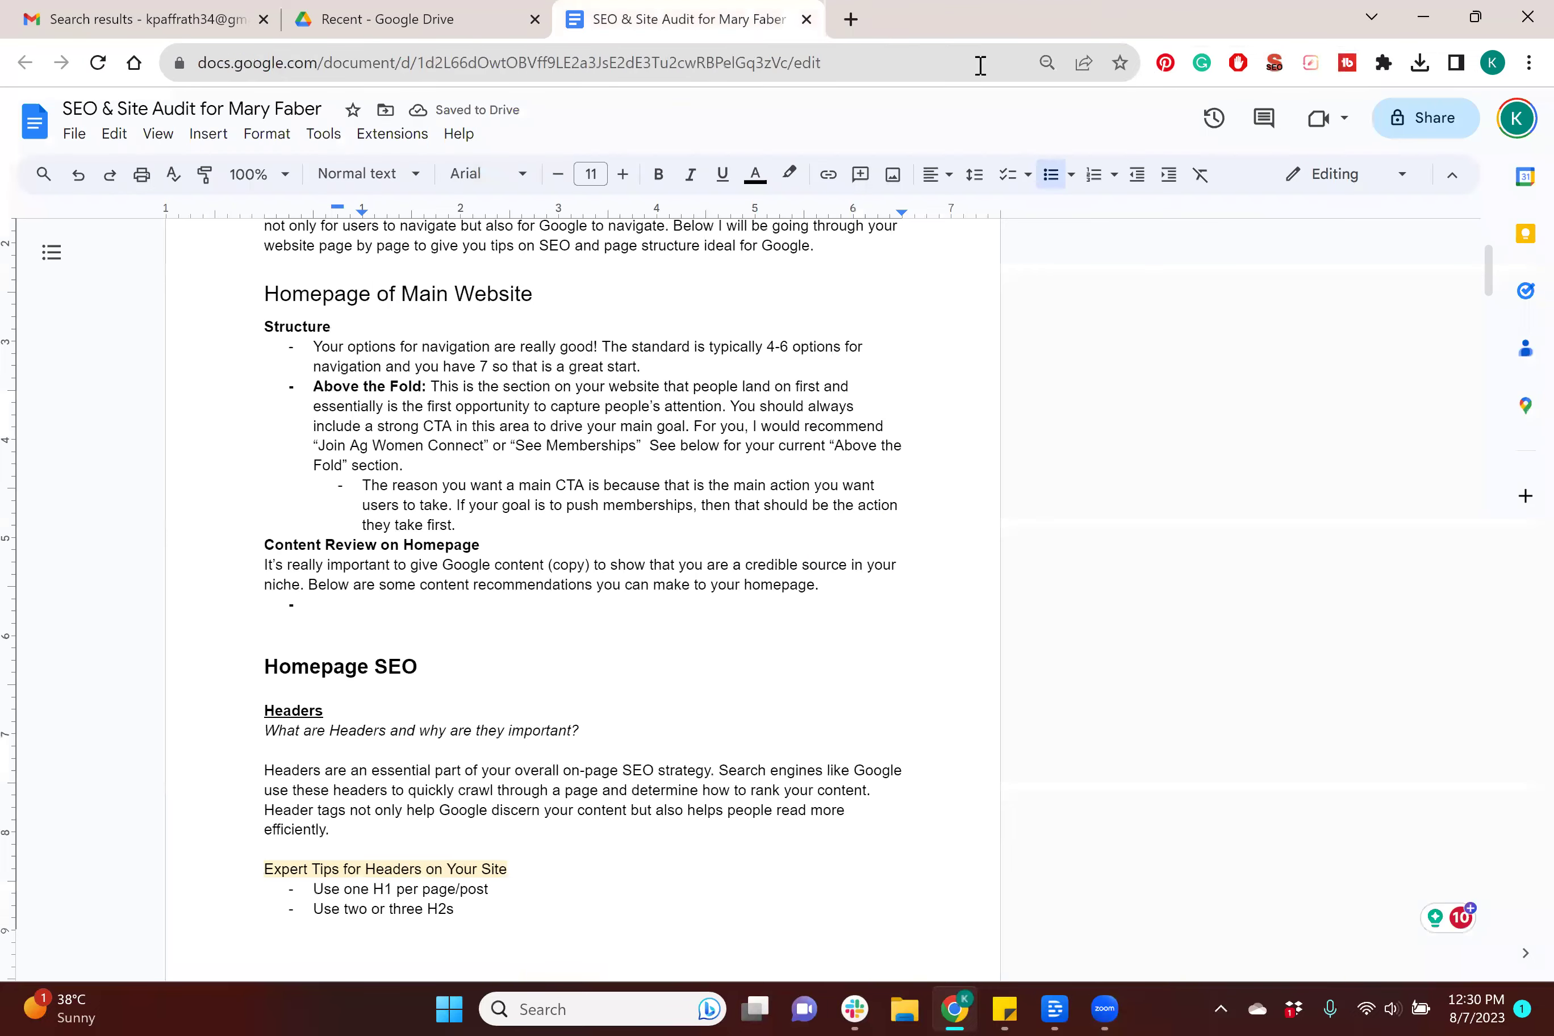
pyautogui.click(849, 18)
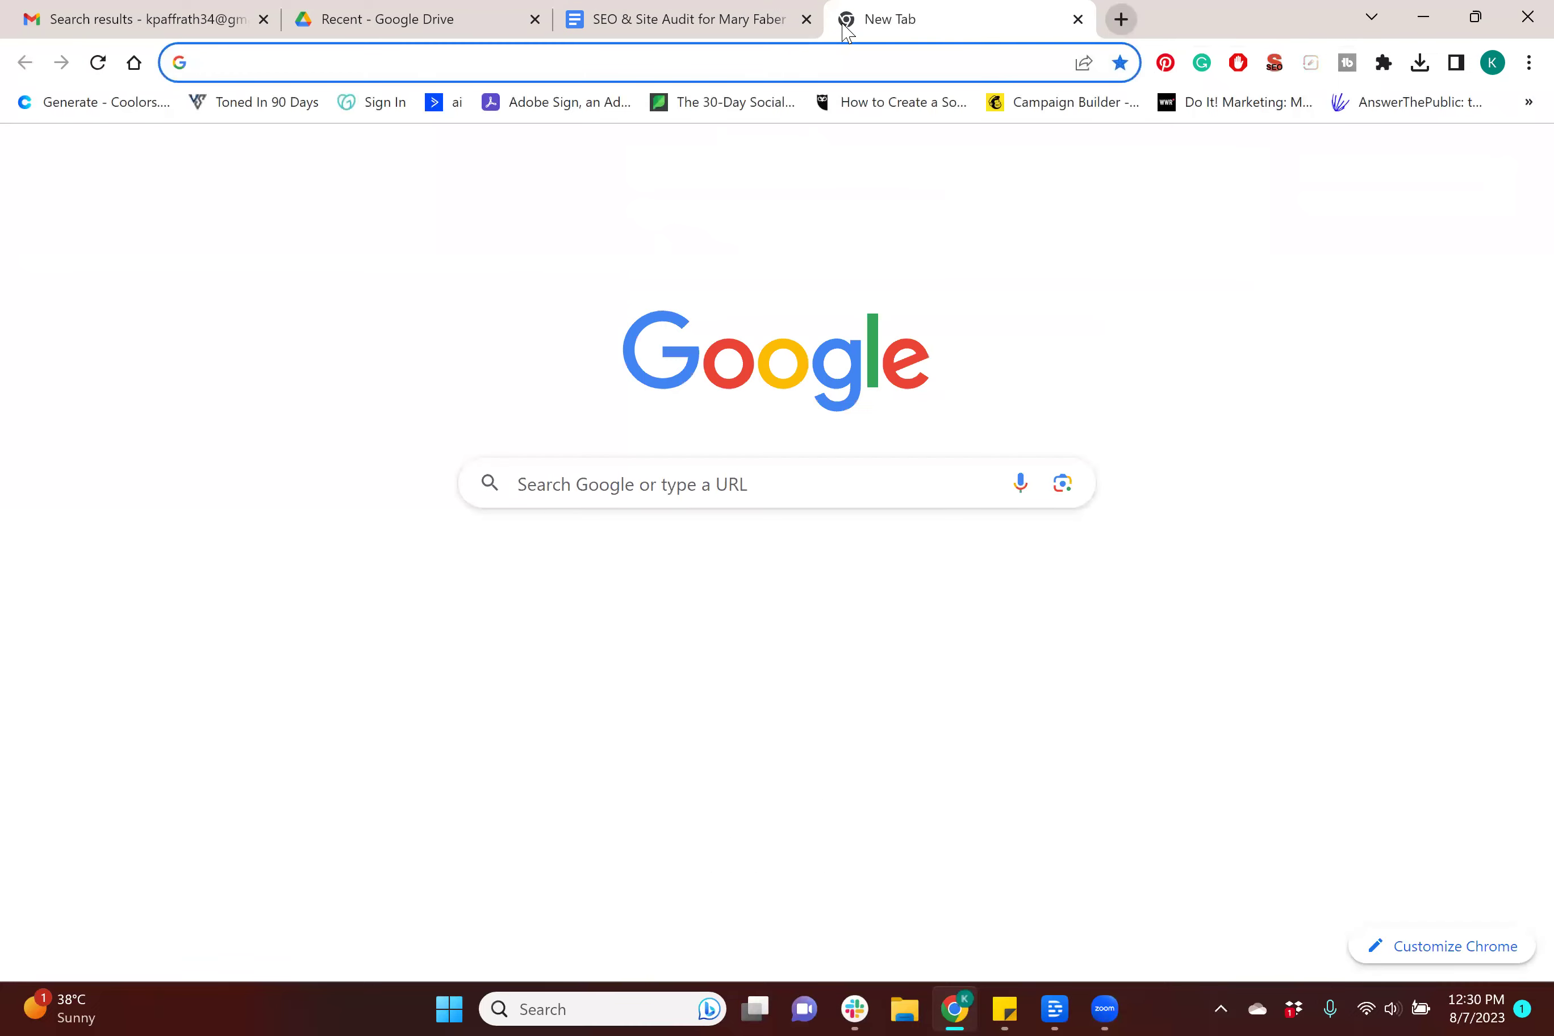
pyautogui.write('mt')
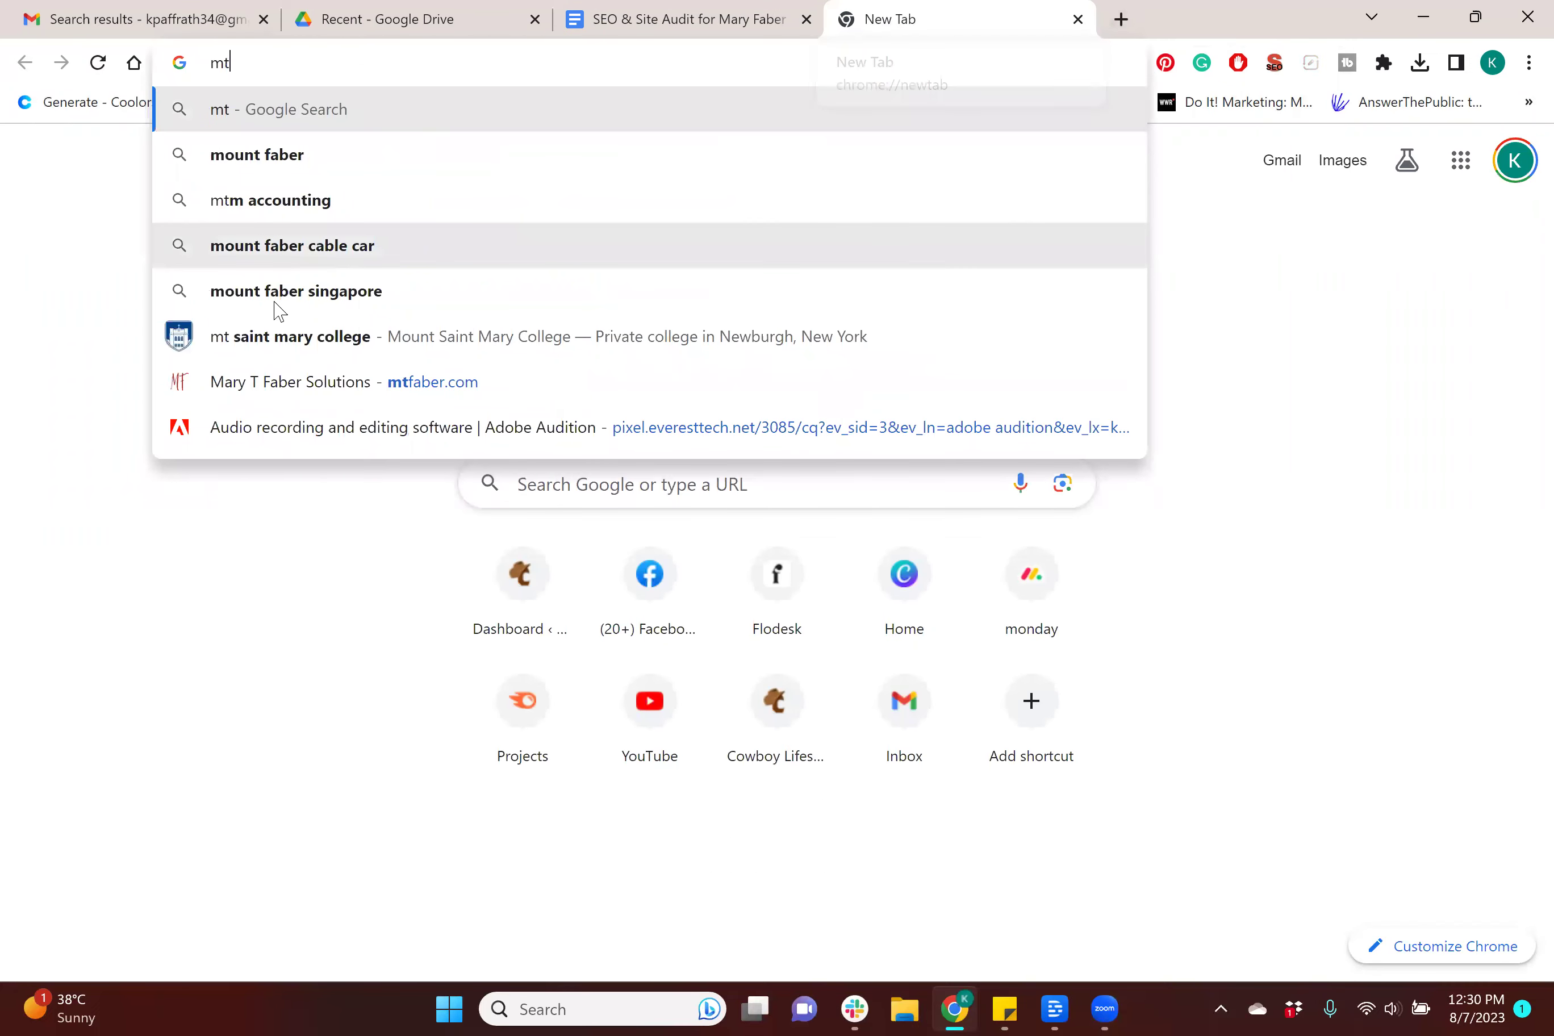
pyautogui.click(378, 379)
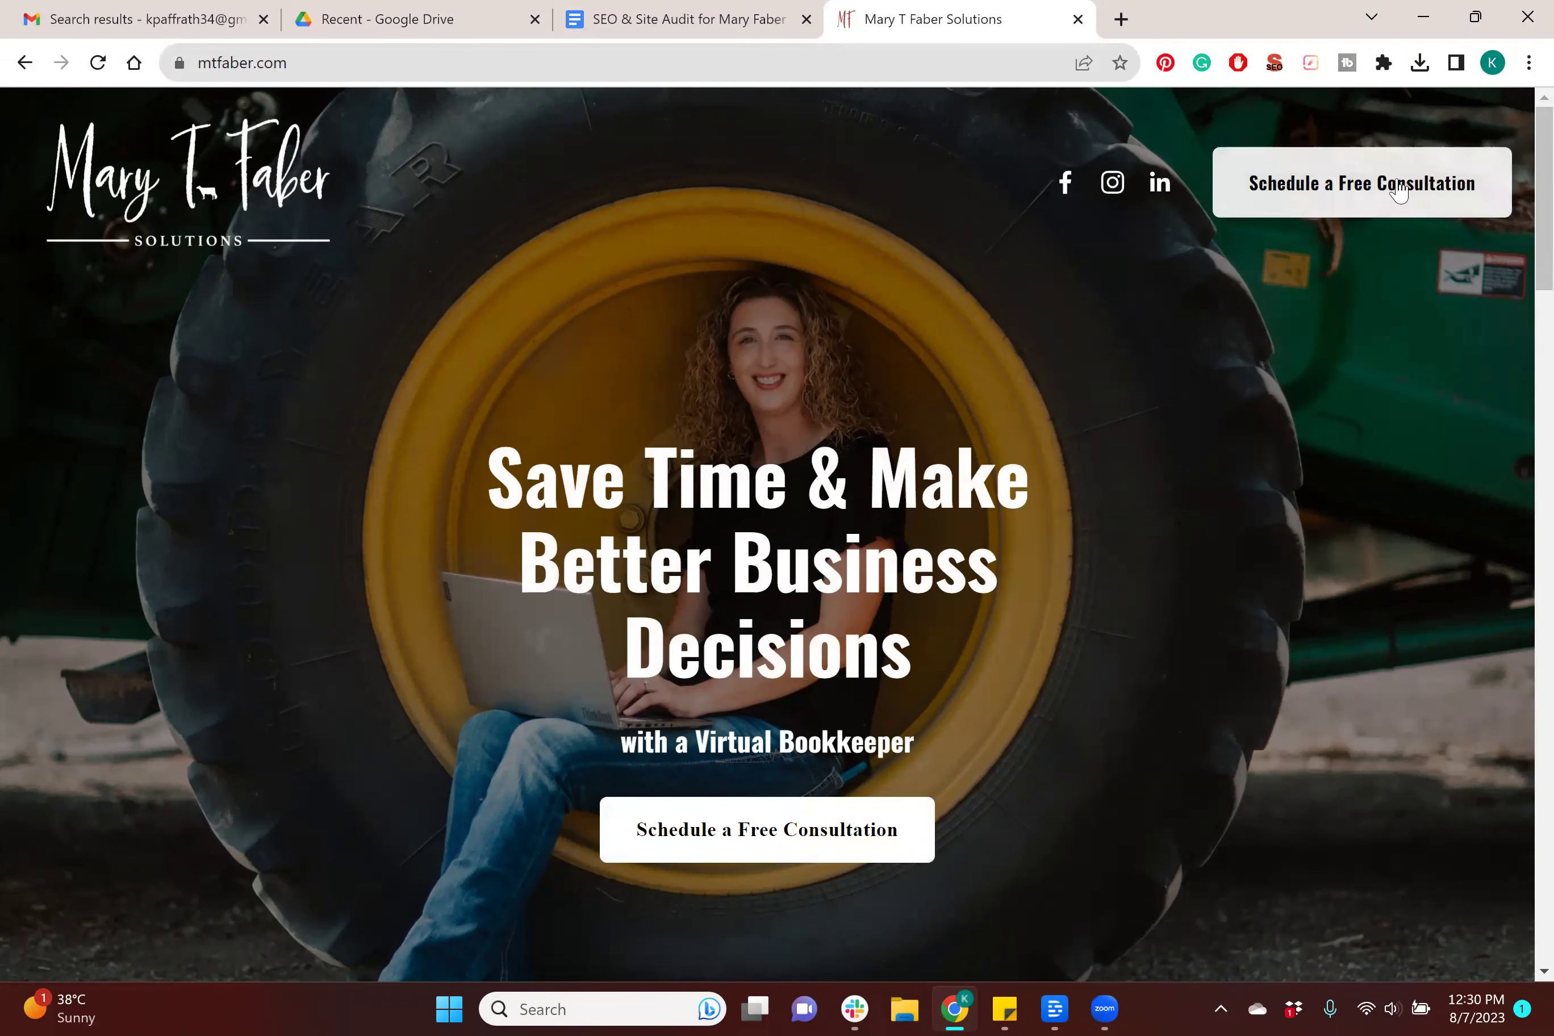
# Step: Follow the hero's free consultation link to hbportal.co and highlight the business name in its URL
pyautogui.scroll(-2, 955, 640)
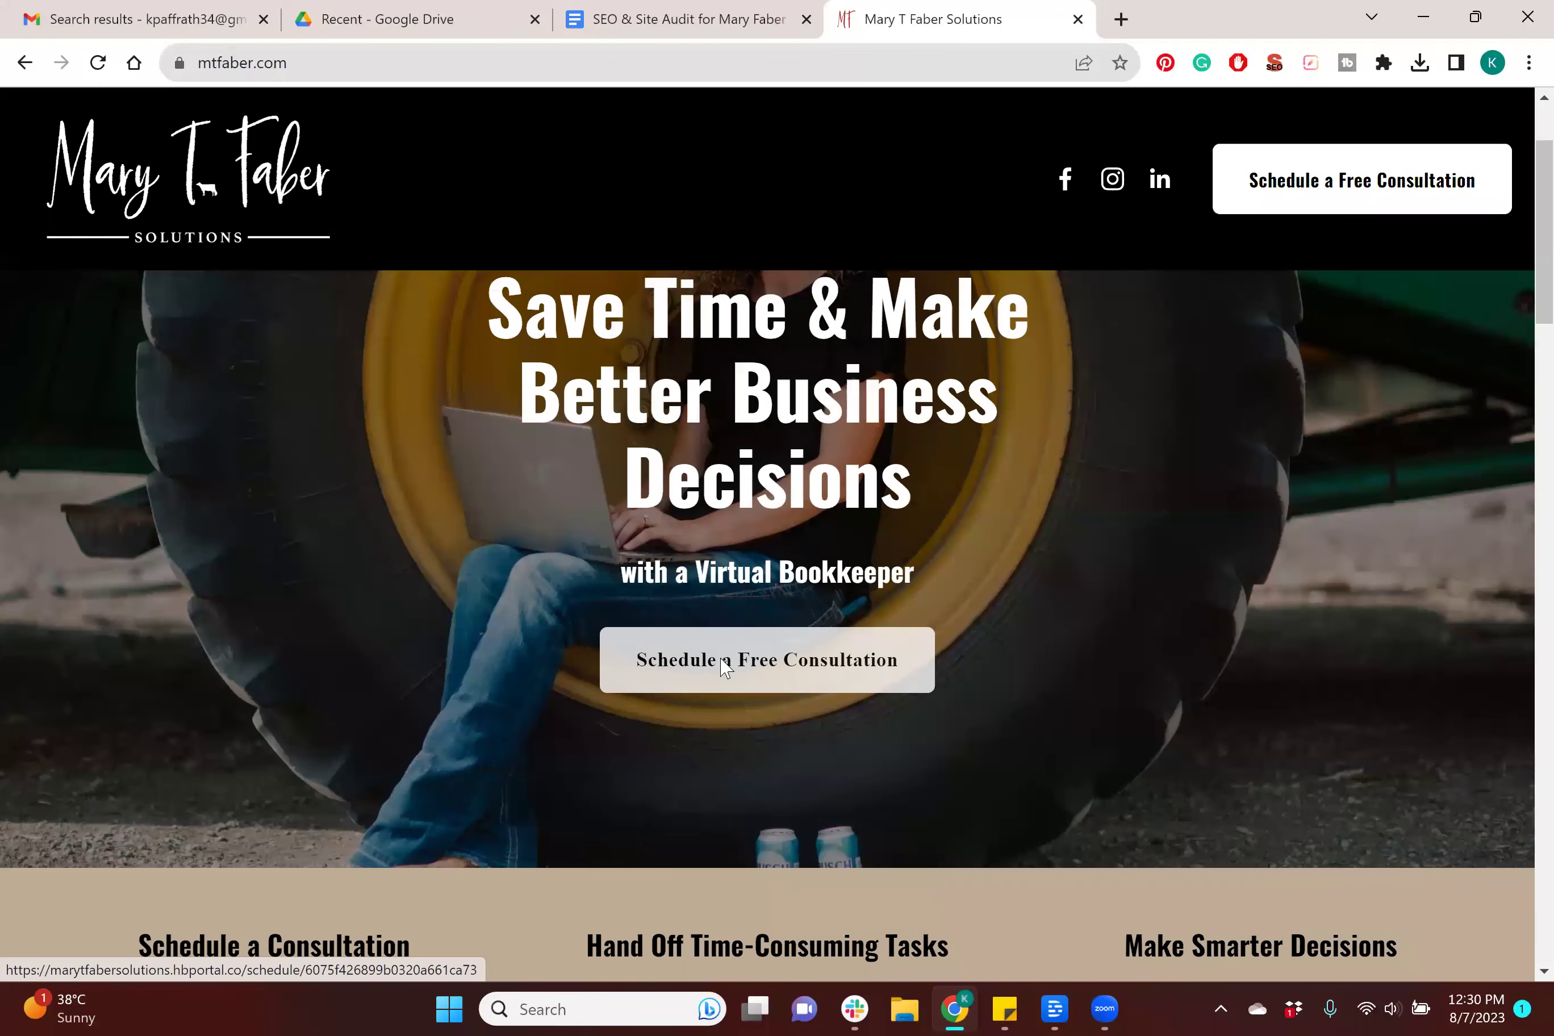
pyautogui.click(724, 662)
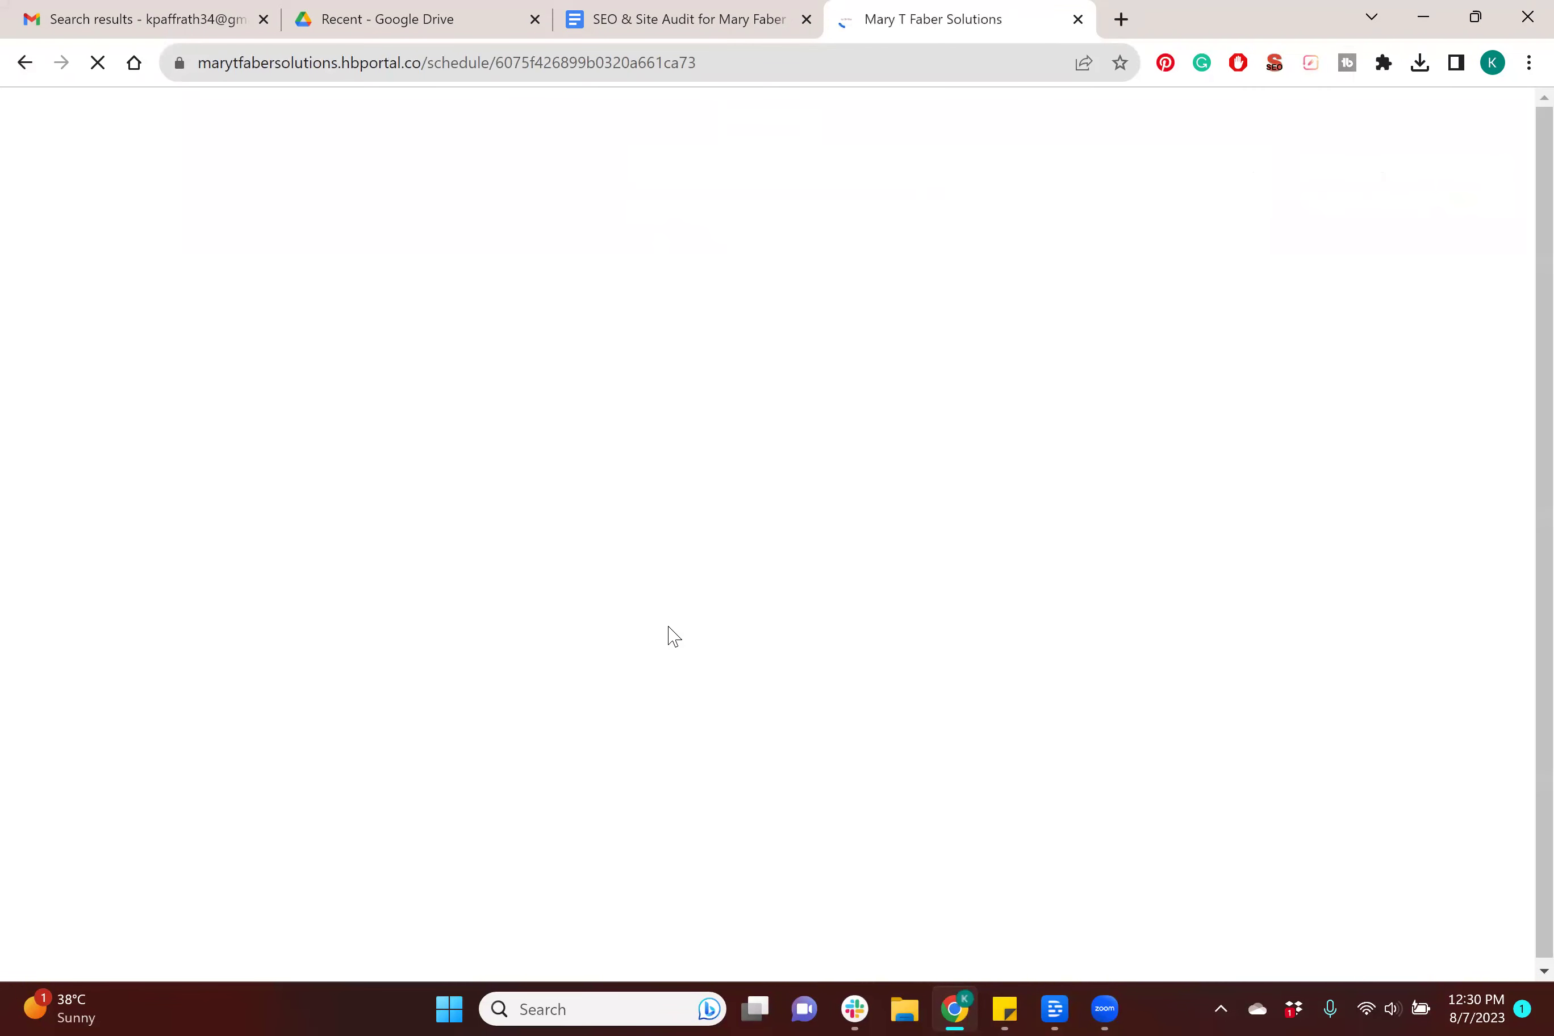
pyautogui.moveTo(226, 67); pyautogui.dragTo(323, 69)
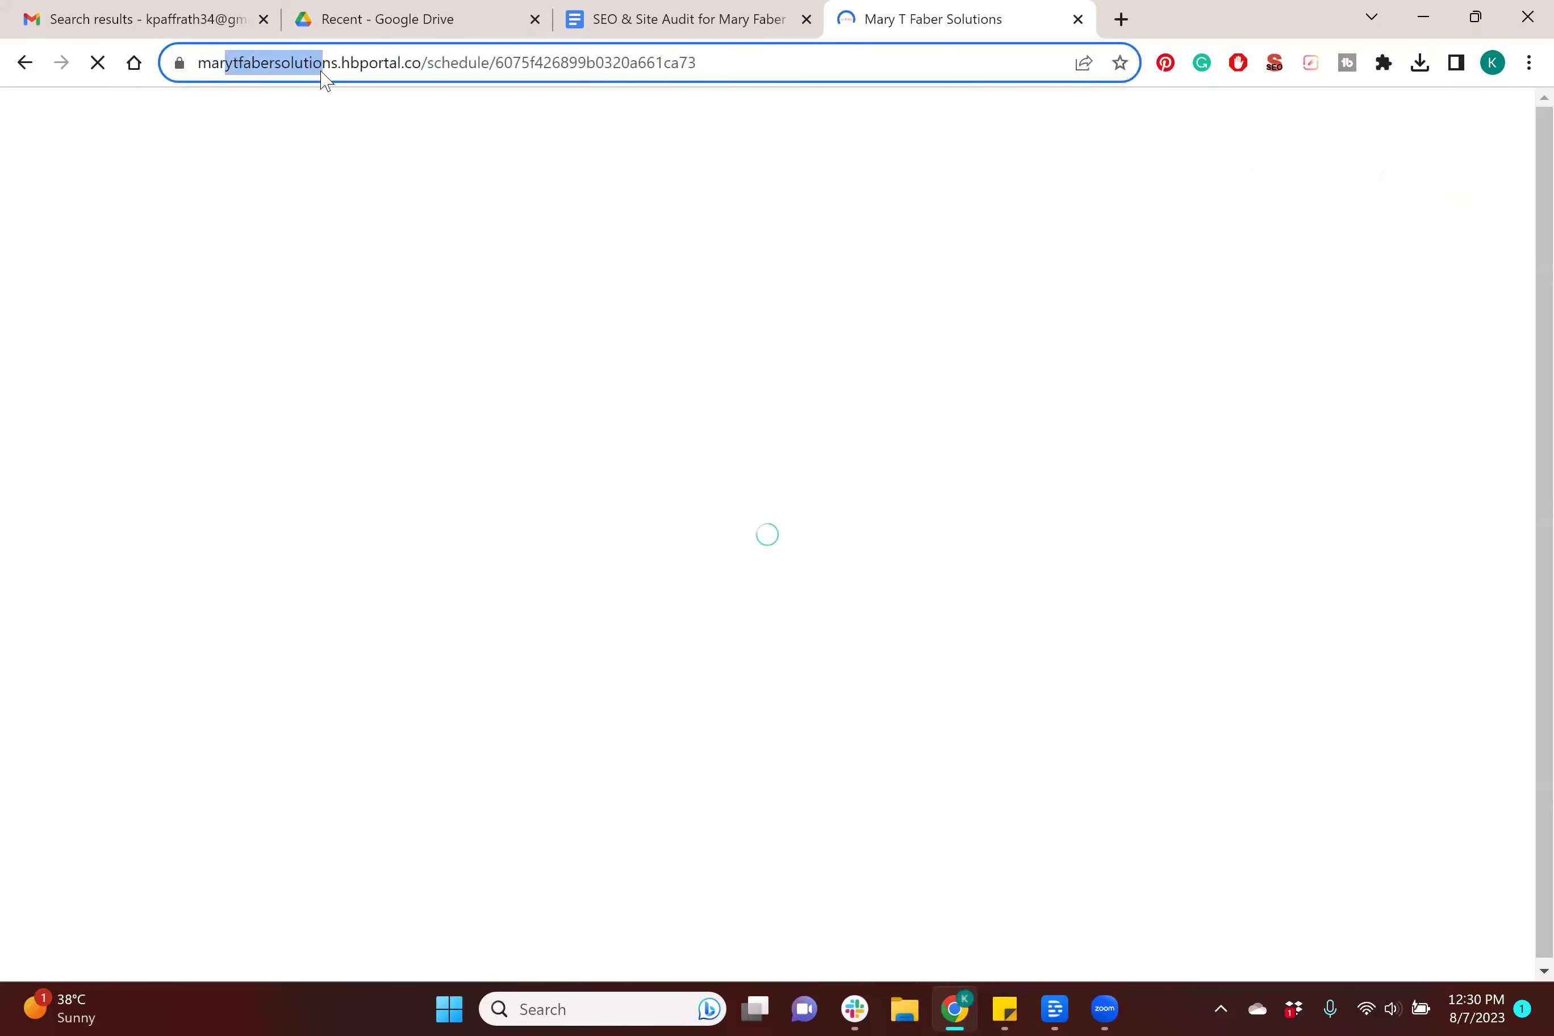